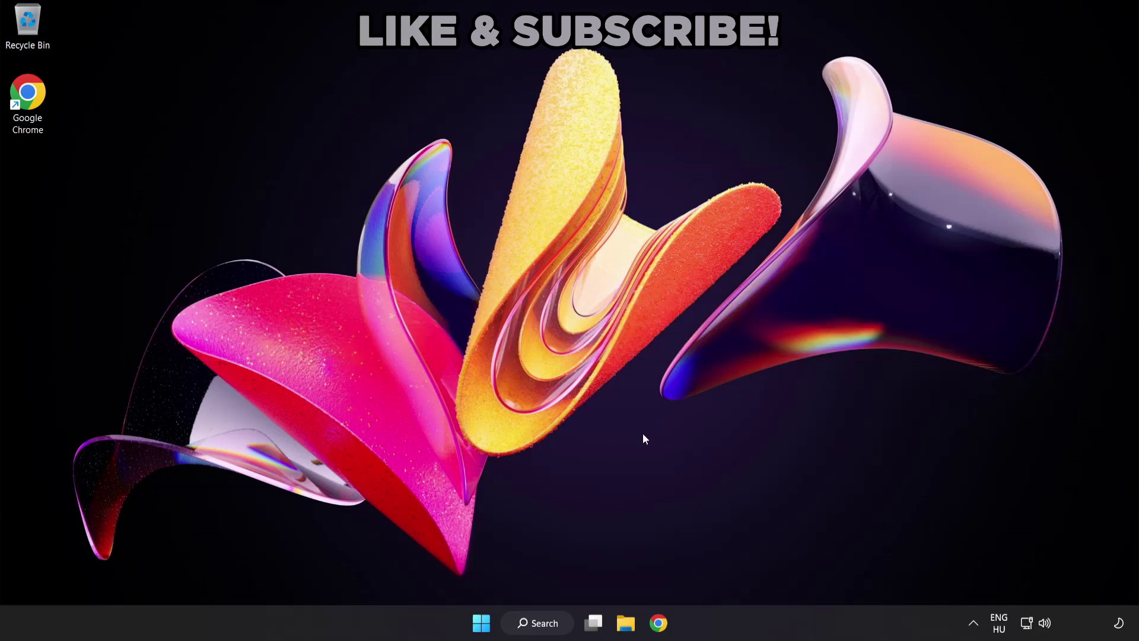
Switch the sound output from CABLE Input to Speakers (High Definition Audio Device) in Quick Settings
{"action": "left_click", "coordinate": [1046, 627]}
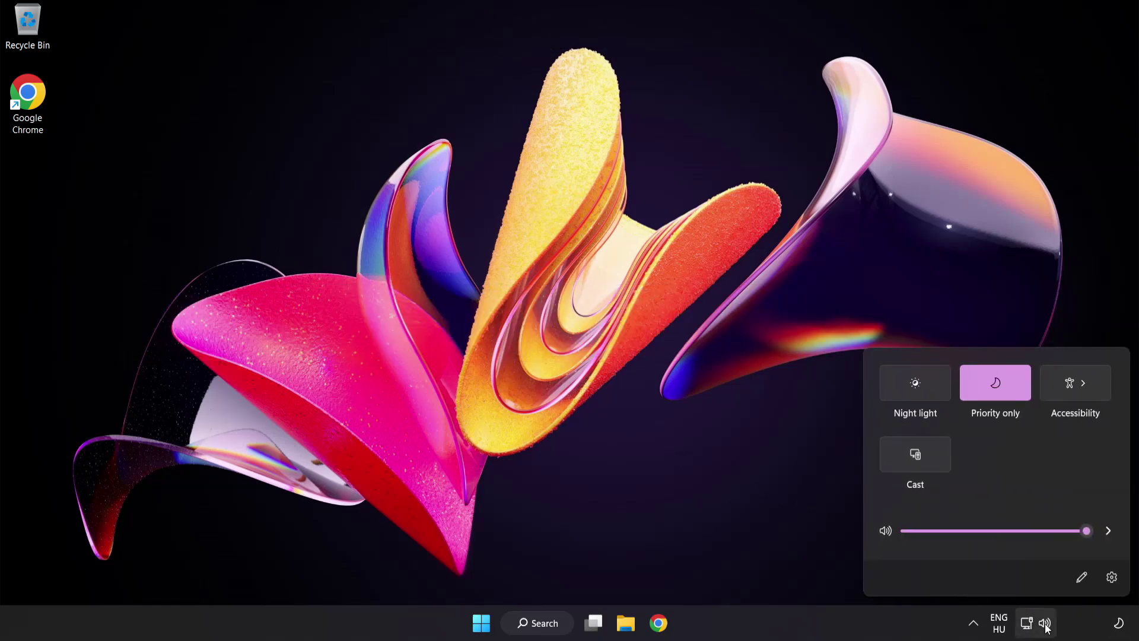
{"action": "left_click", "coordinate": [1108, 532]}
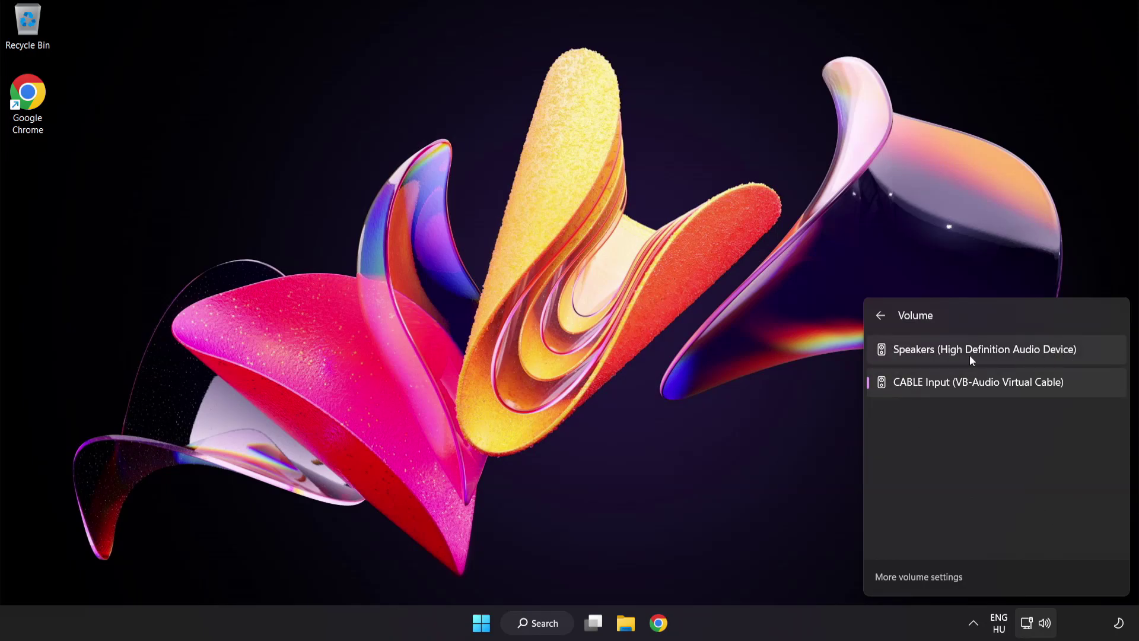
{"action": "left_click", "coordinate": [1090, 355]}
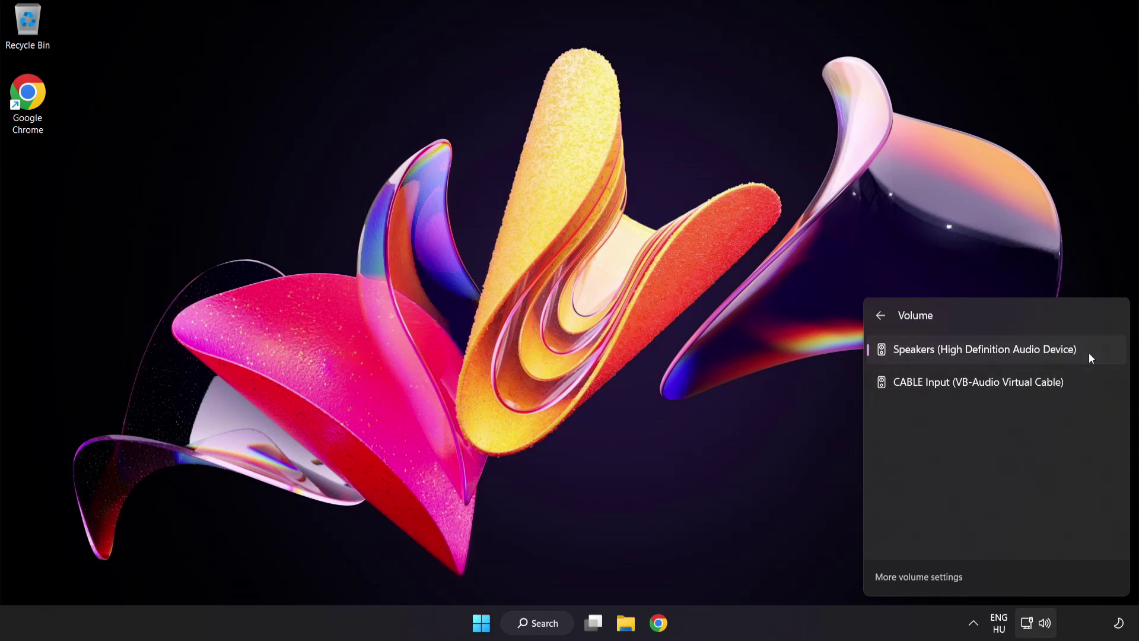
{"action": "left_click", "coordinate": [542, 315]}
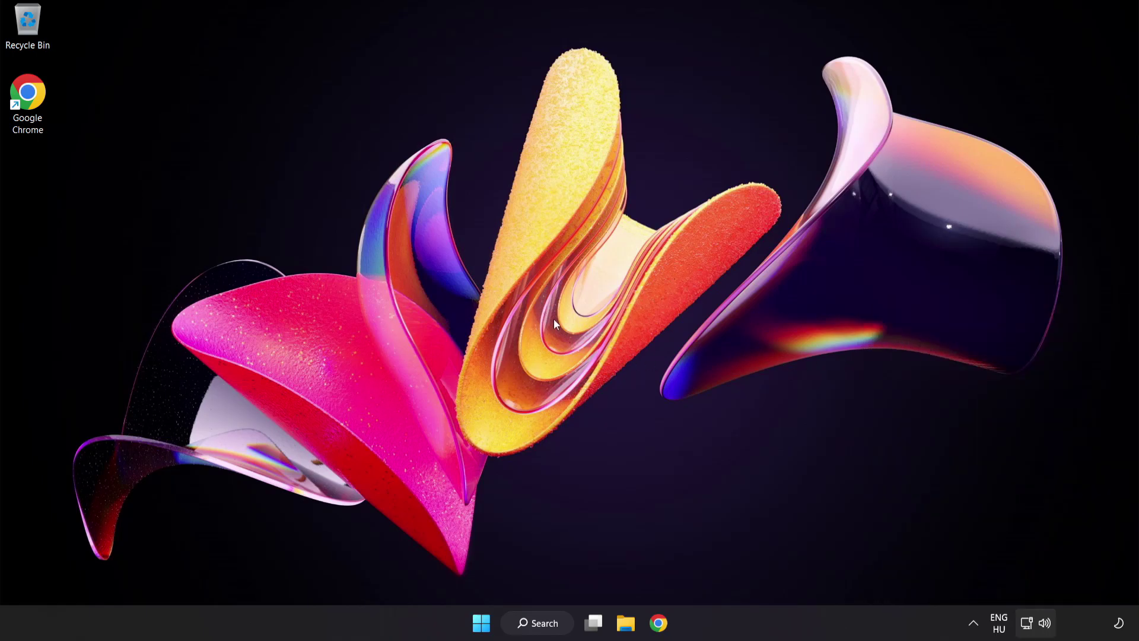
Open the Volume mixer from the taskbar speaker icon and reset sound devices and app volumes to recommended defaults
{"action": "right_click", "coordinate": [1045, 625]}
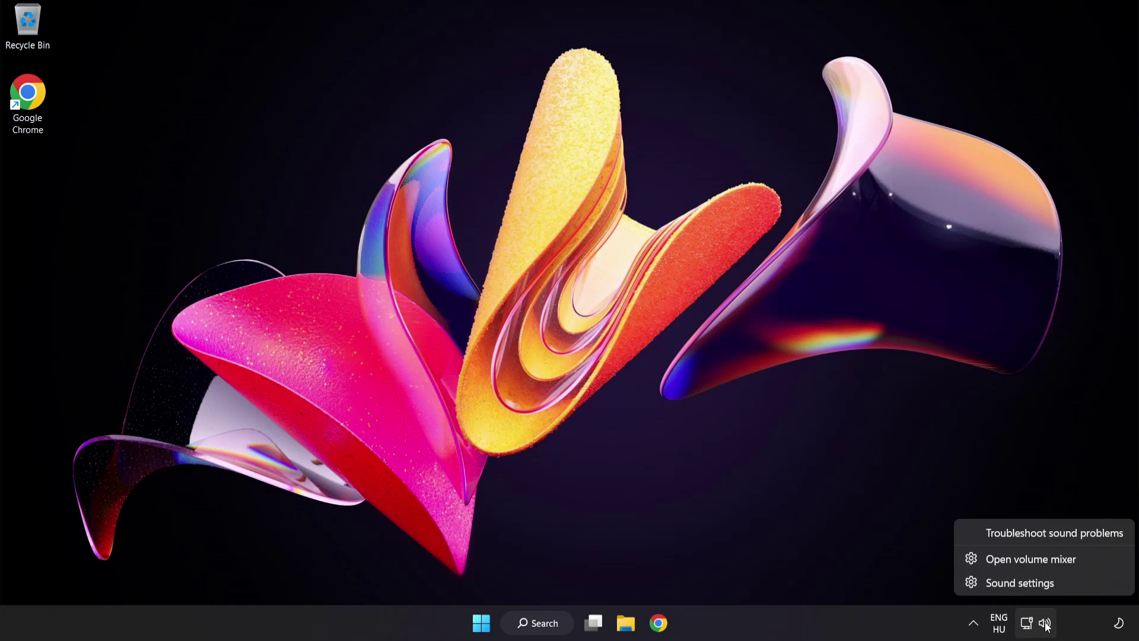
{"action": "left_click", "coordinate": [1094, 561]}
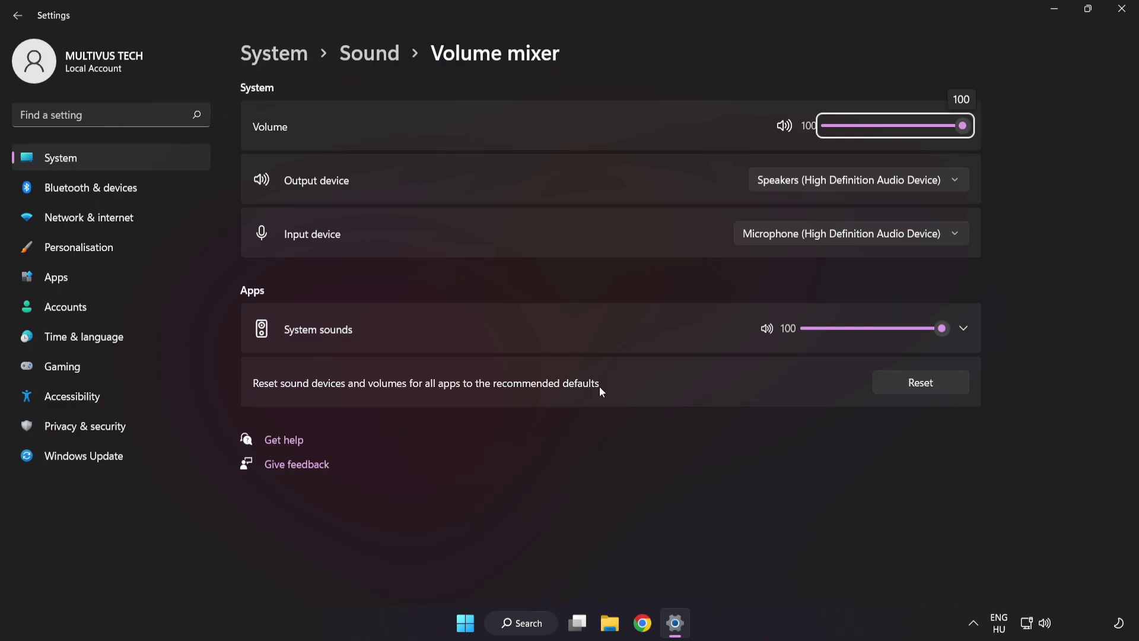
{"action": "left_click", "coordinate": [943, 390]}
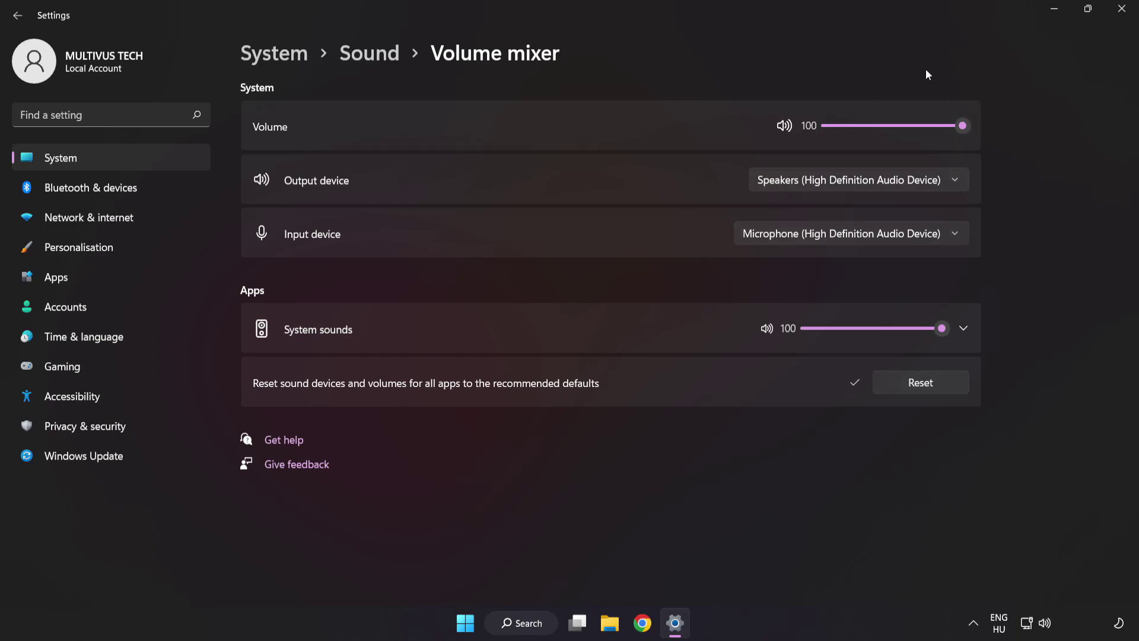
Switch to the System > Sound settings page, keep output volume at 100, and scroll down to Advanced
{"action": "left_click", "coordinate": [1122, 10]}
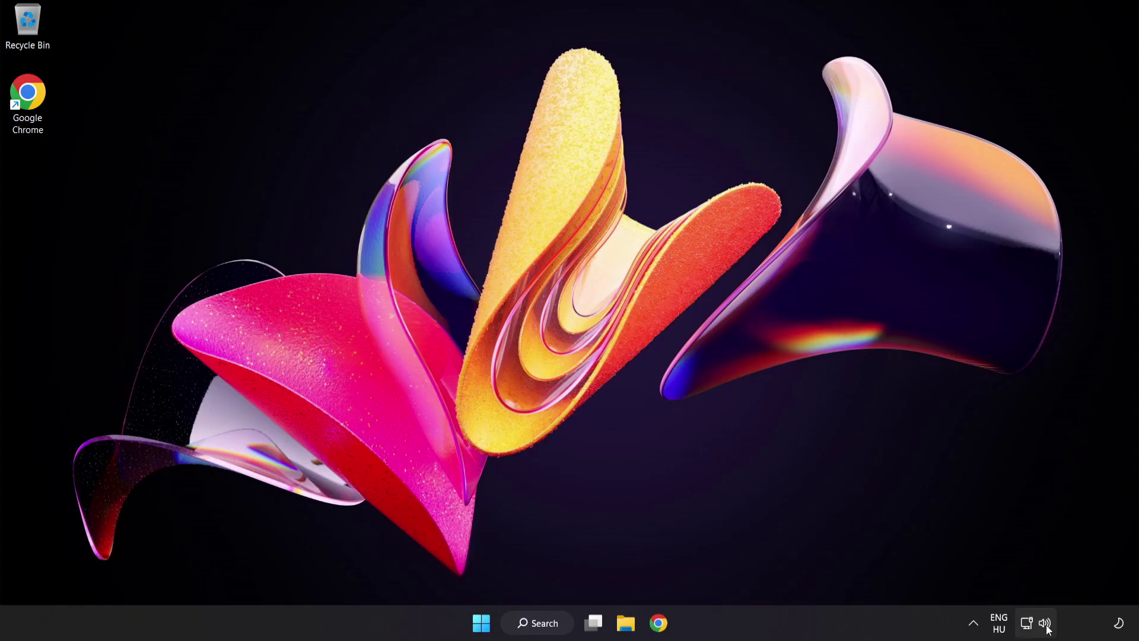
{"action": "right_click", "coordinate": [1045, 622]}
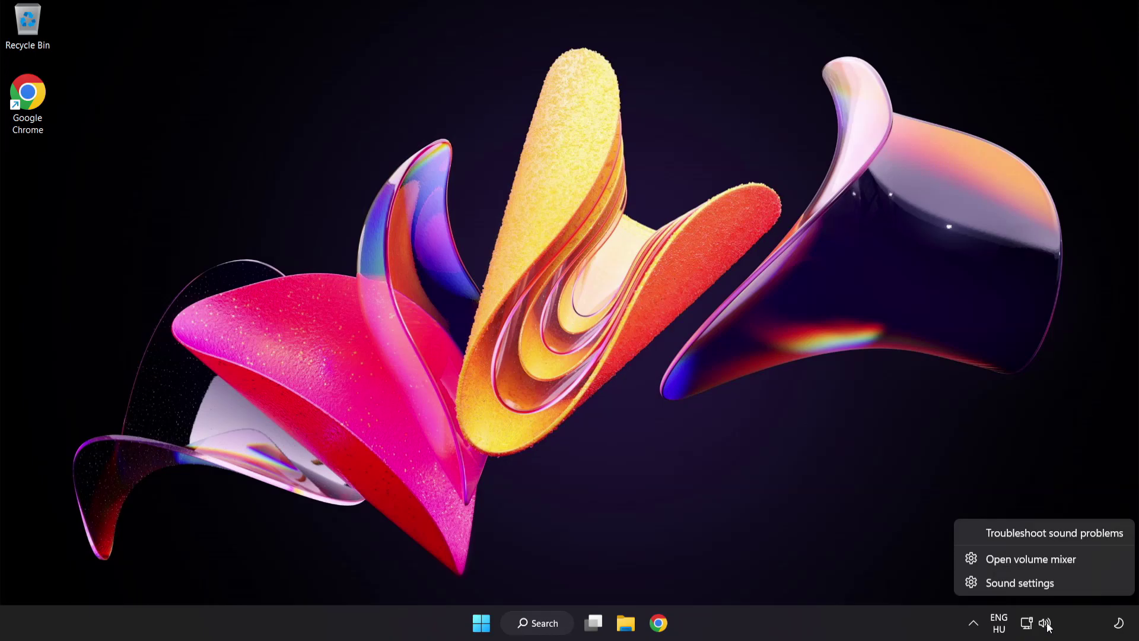
{"action": "left_click", "coordinate": [1057, 585]}
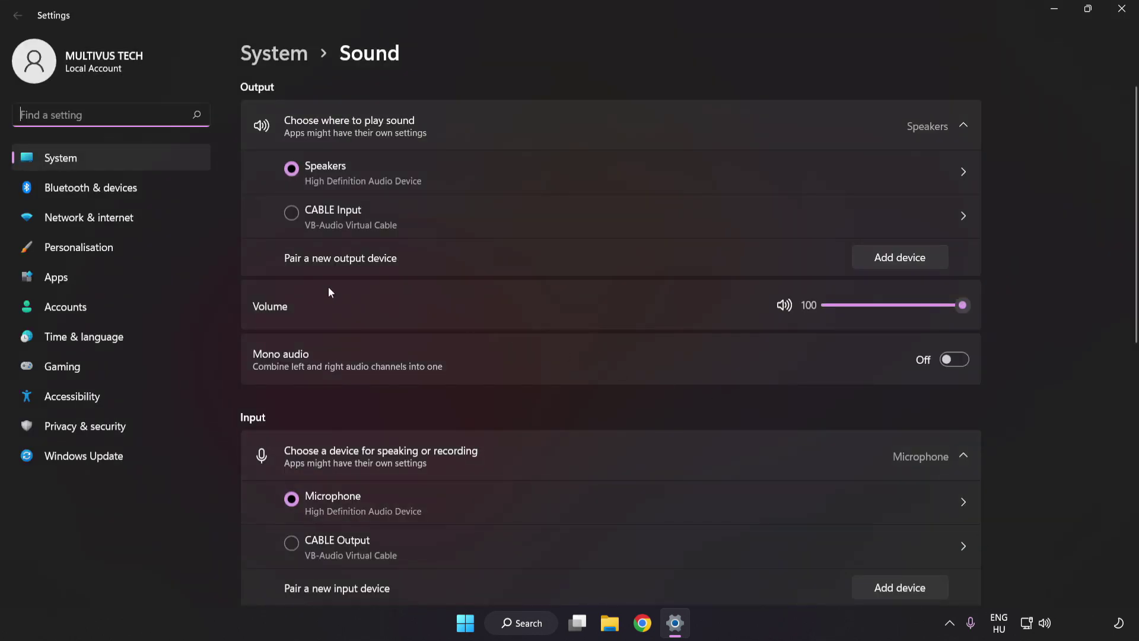
{"action": "left_click_drag", "start_coordinate": [951, 313], "coordinate": [1069, 310]}
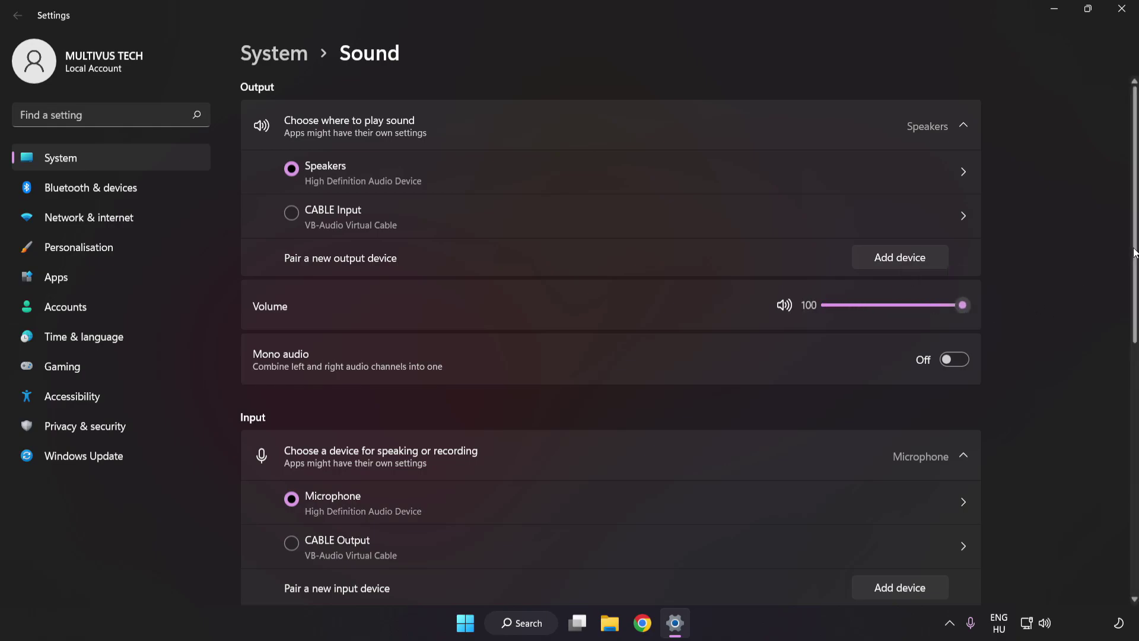
{"action": "scroll", "coordinate": [1120, 397], "scroll_direction": "down", "scroll_amount": 5}
{"action": "scroll", "coordinate": [1121, 416], "scroll_direction": "down", "scroll_amount": 3}
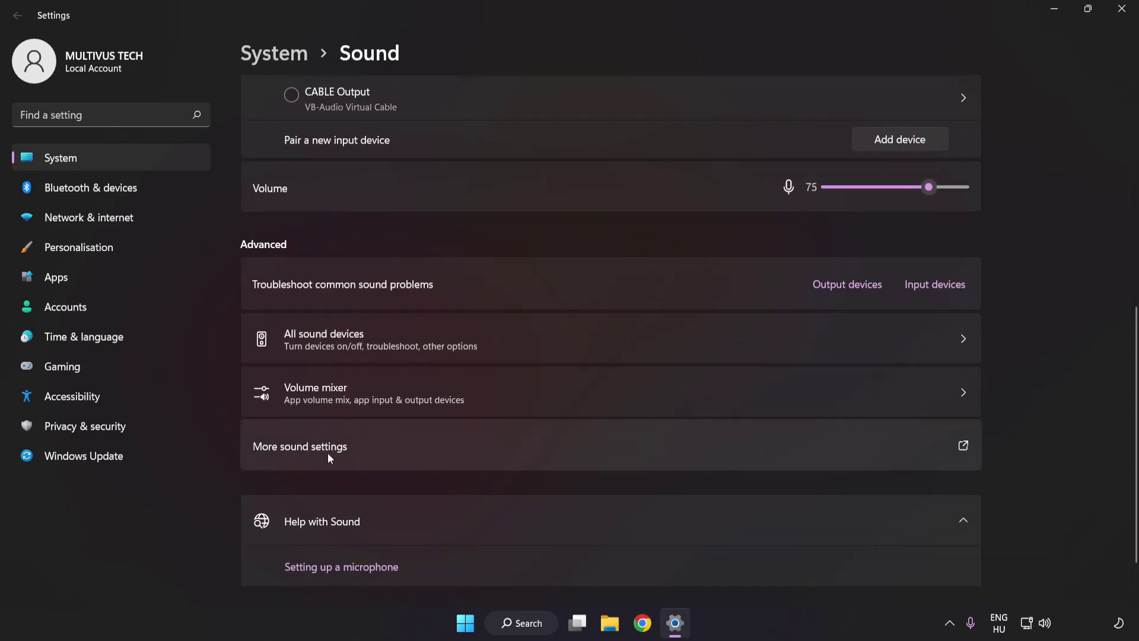
In the classic Sound control panel, disable the CABLE Input playback device and select Speakers
{"action": "left_click", "coordinate": [524, 449]}
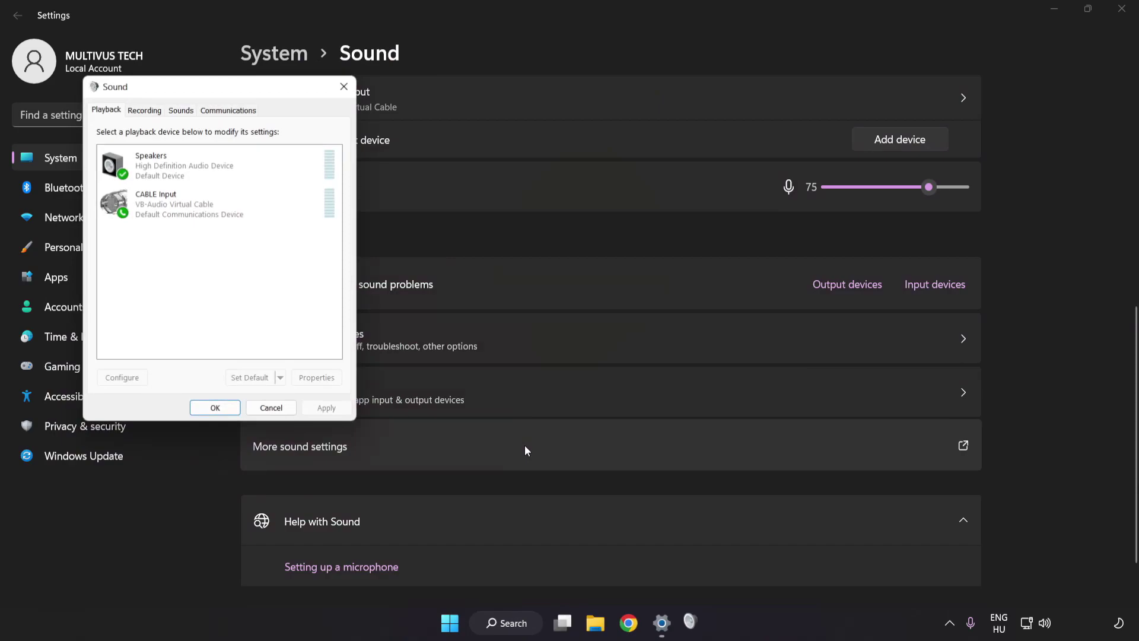
{"action": "left_click_drag", "start_coordinate": [224, 90], "coordinate": [571, 170]}
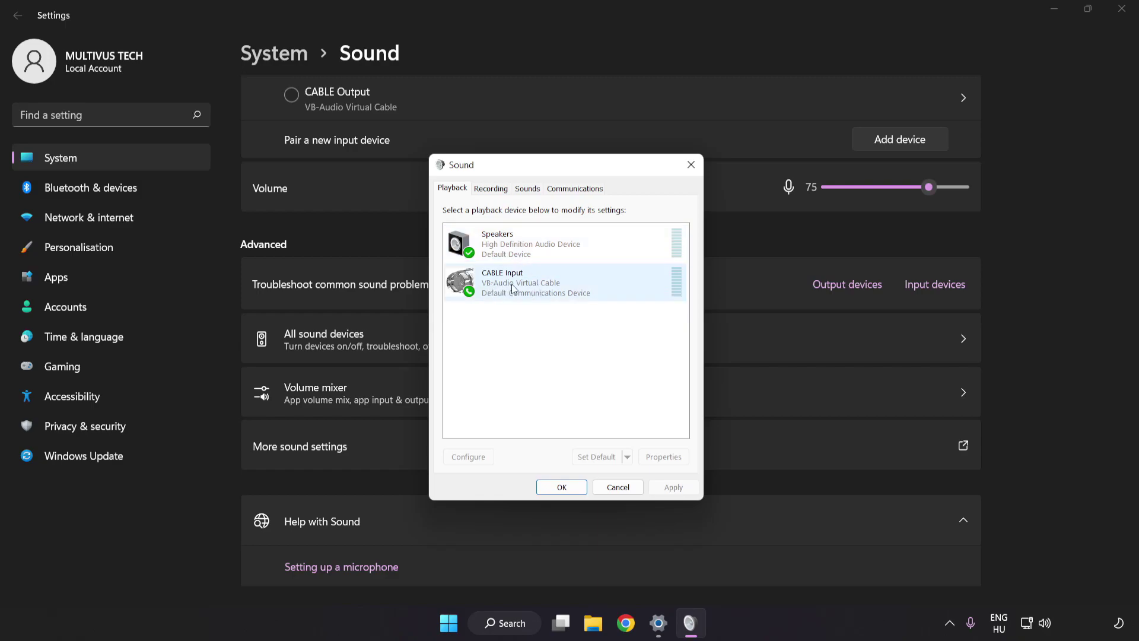
{"action": "right_click", "coordinate": [554, 286]}
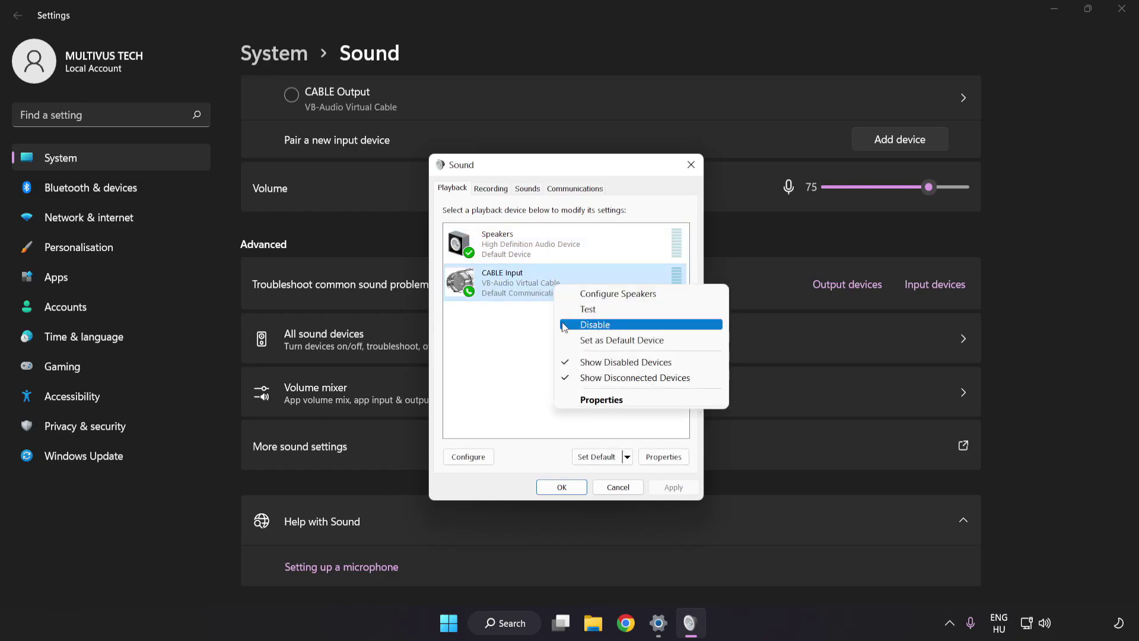
{"action": "left_click", "coordinate": [609, 326]}
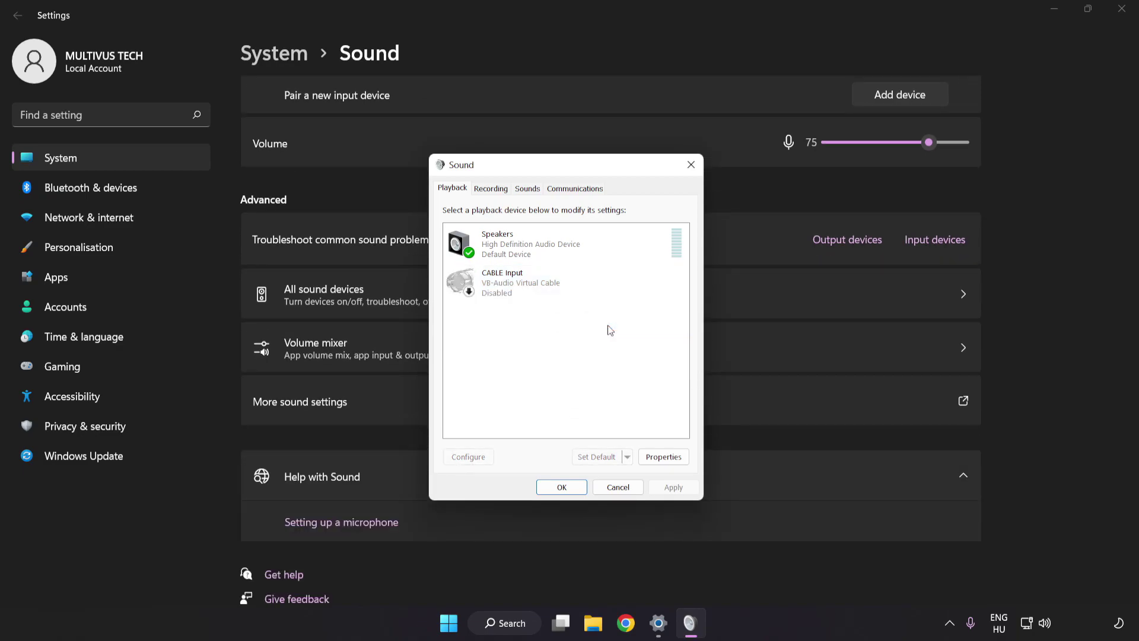
{"action": "left_click", "coordinate": [532, 251]}
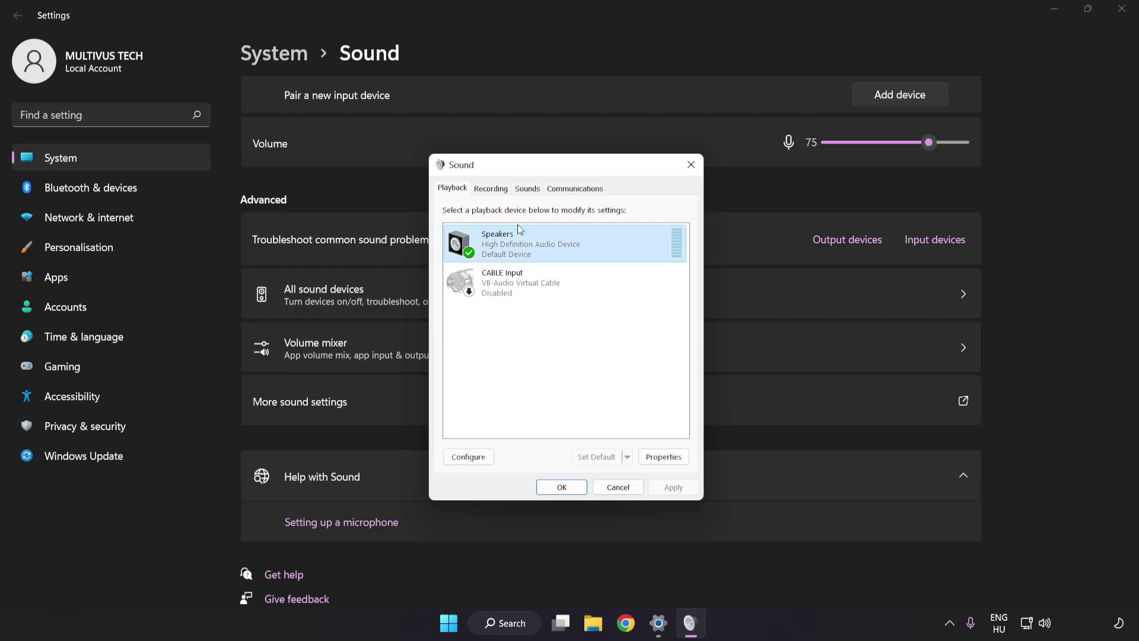
Configure the Speakers as 7.1 Surround, keeping all optional and full-range speakers
{"action": "right_click", "coordinate": [593, 244]}
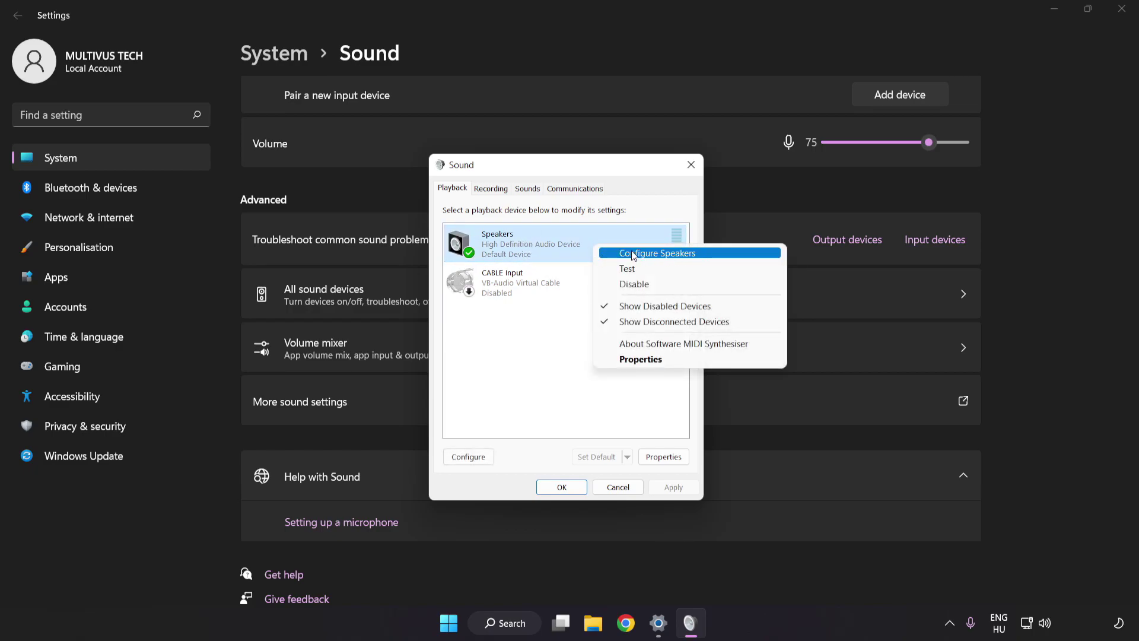
{"action": "left_click", "coordinate": [708, 260]}
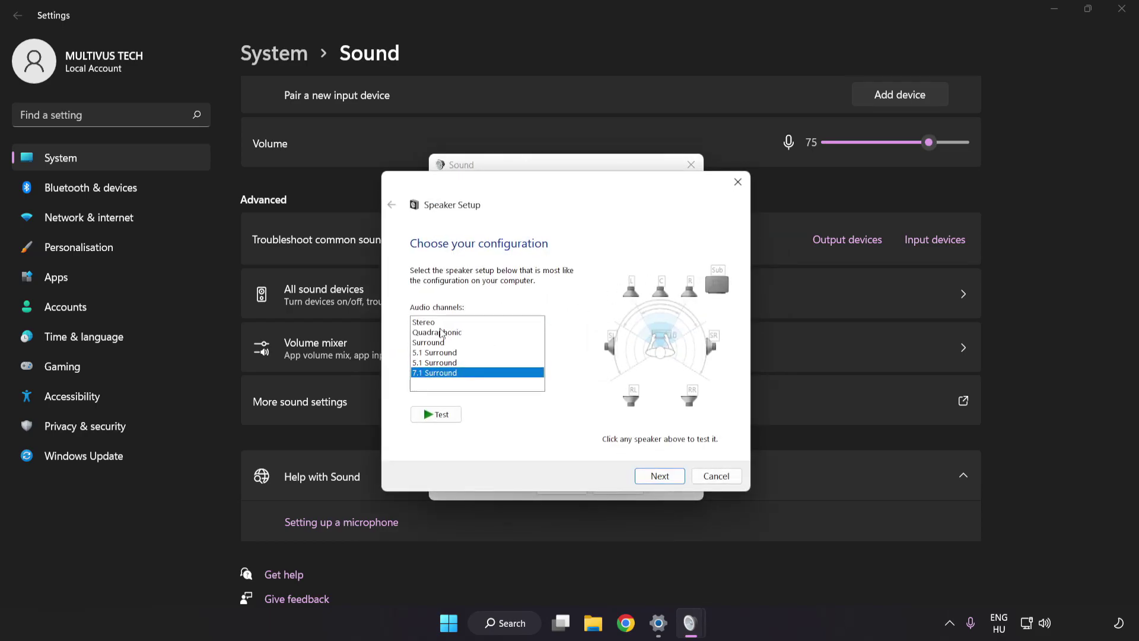
{"action": "left_click_drag", "start_coordinate": [441, 331], "coordinate": [440, 374]}
{"action": "left_click", "coordinate": [661, 477]}
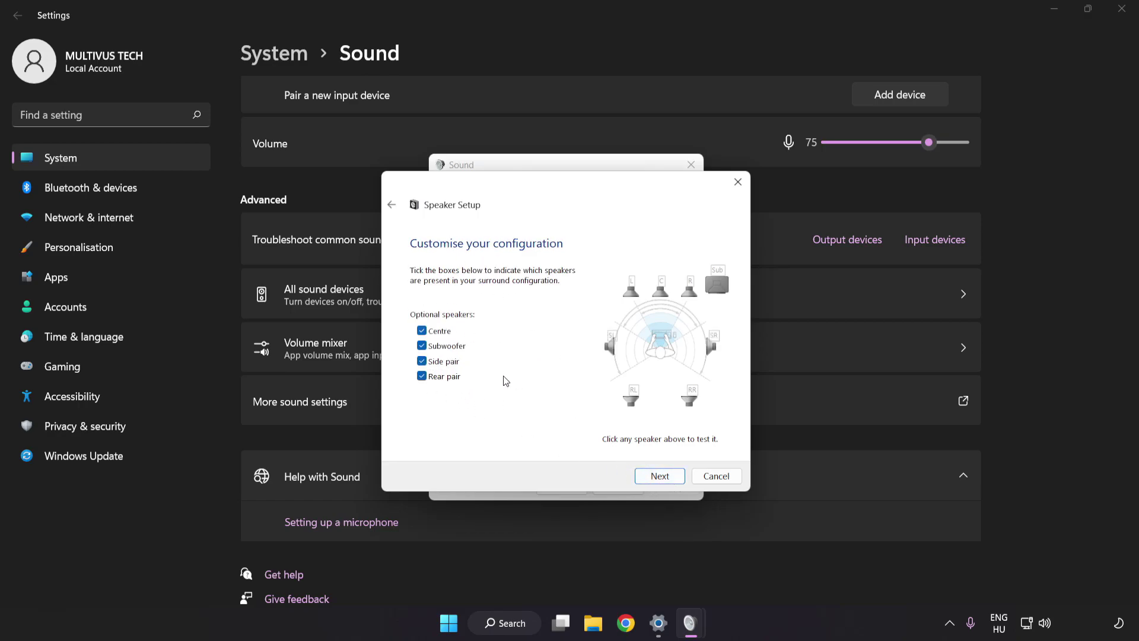
{"action": "left_click", "coordinate": [659, 476]}
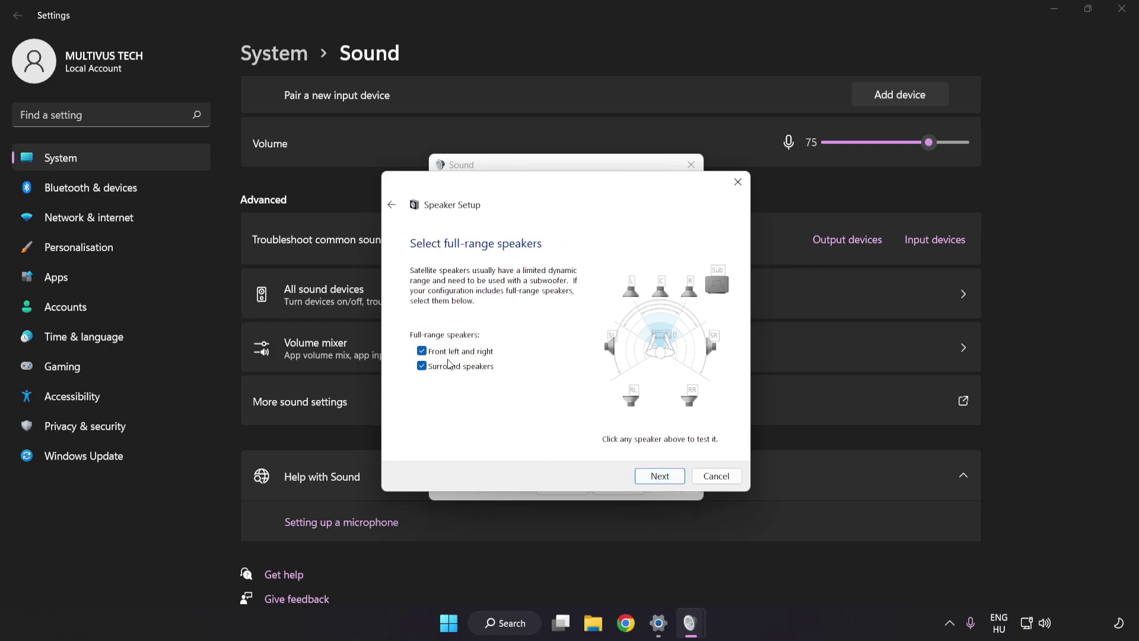
{"action": "left_click", "coordinate": [655, 477]}
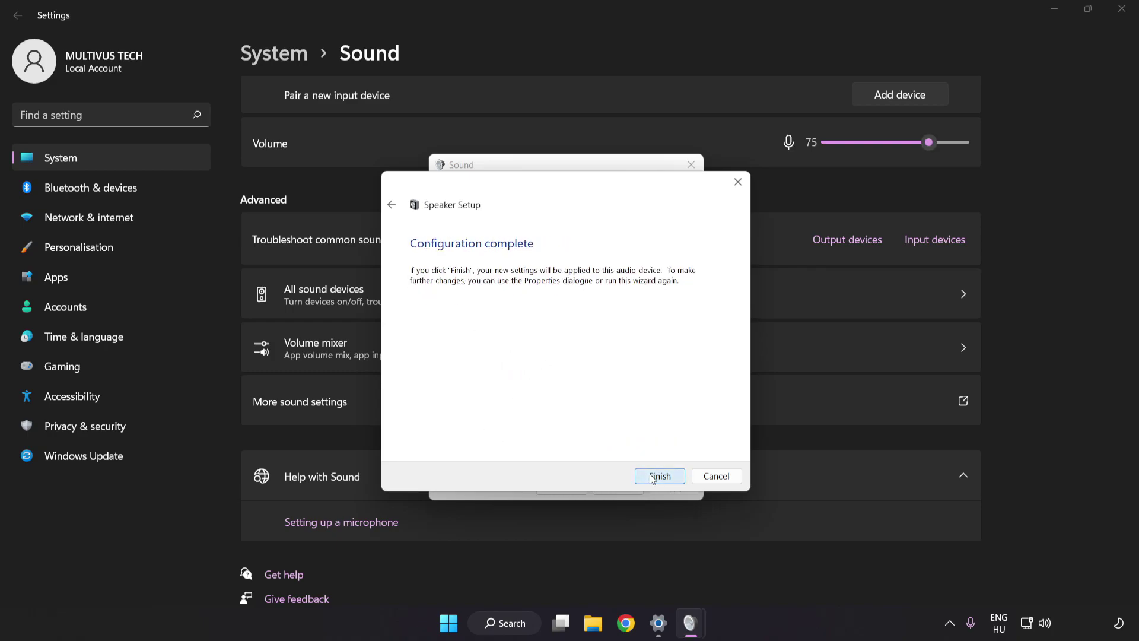
{"action": "left_click", "coordinate": [653, 477]}
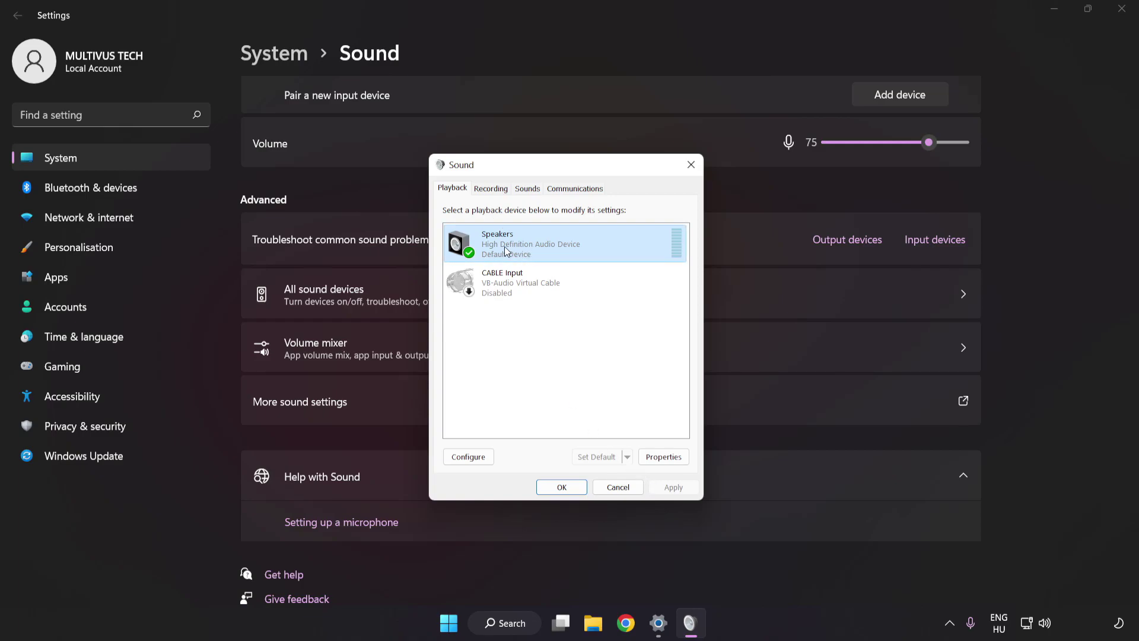
Turn on Disable all enhancements in Speakers Properties and apply it
{"action": "left_click", "coordinate": [665, 457]}
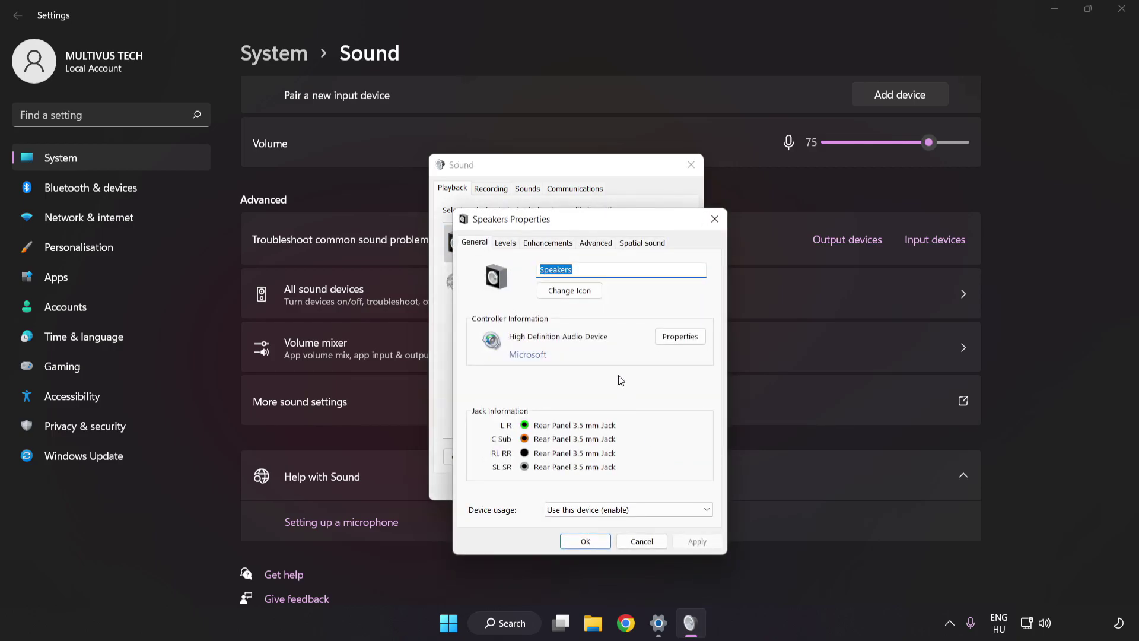
{"action": "left_click_drag", "start_coordinate": [581, 226], "coordinate": [558, 176]}
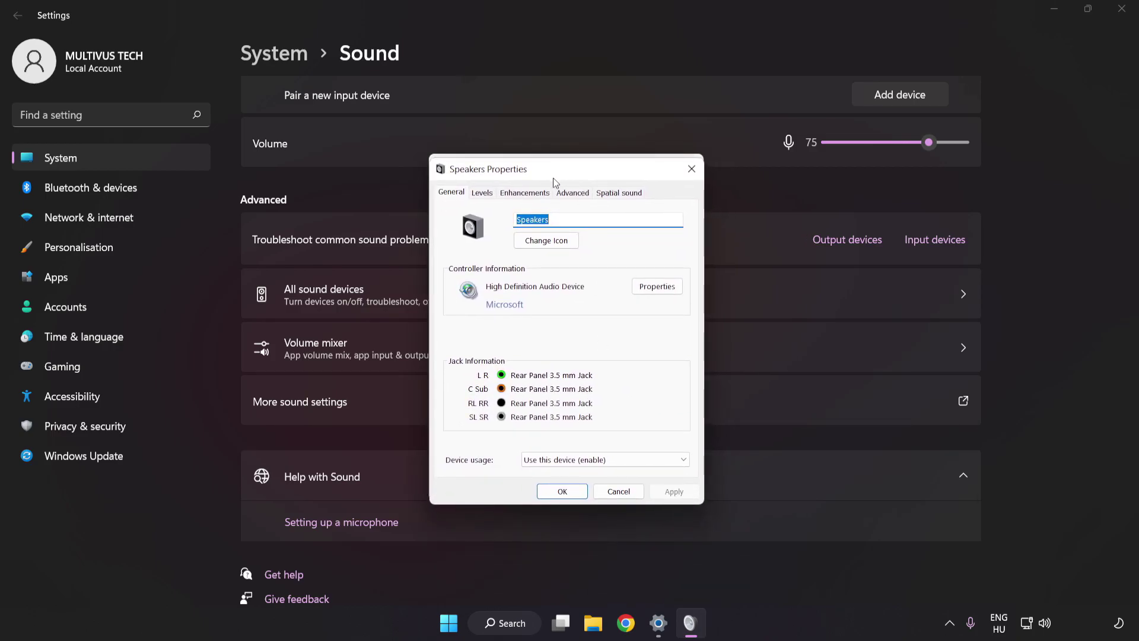
{"action": "left_click", "coordinate": [525, 192]}
{"action": "left_click", "coordinate": [453, 253]}
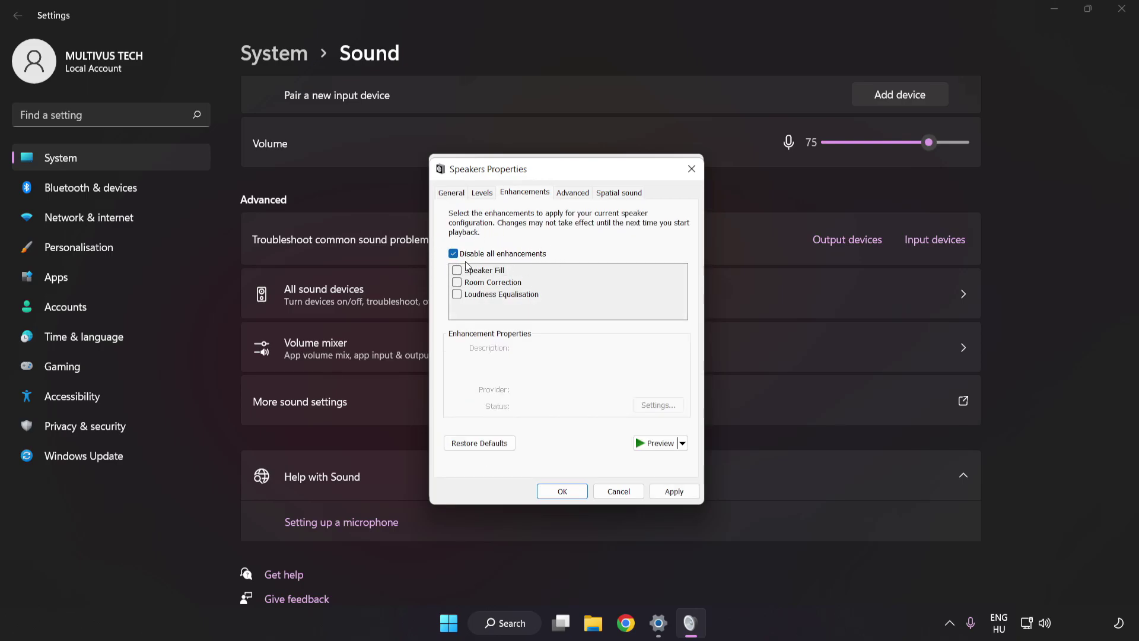
{"action": "left_click", "coordinate": [672, 492]}
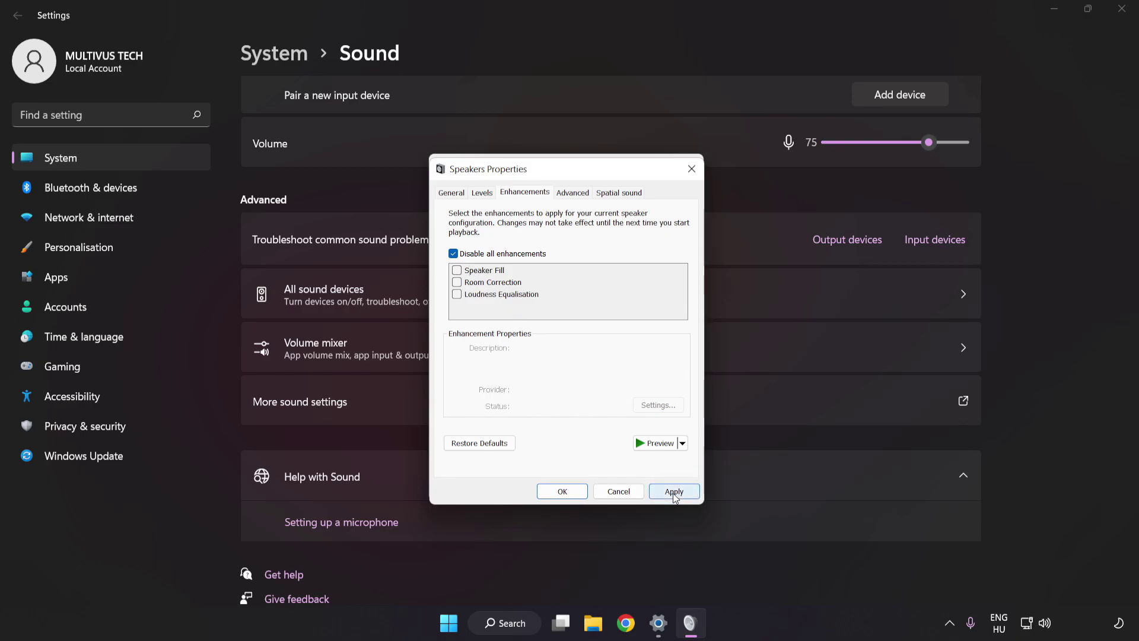
Keep the 16 bit, 48000 Hz (DVD Quality) default format, then close Speakers Properties, Sound and Settings
{"action": "left_click", "coordinate": [570, 195]}
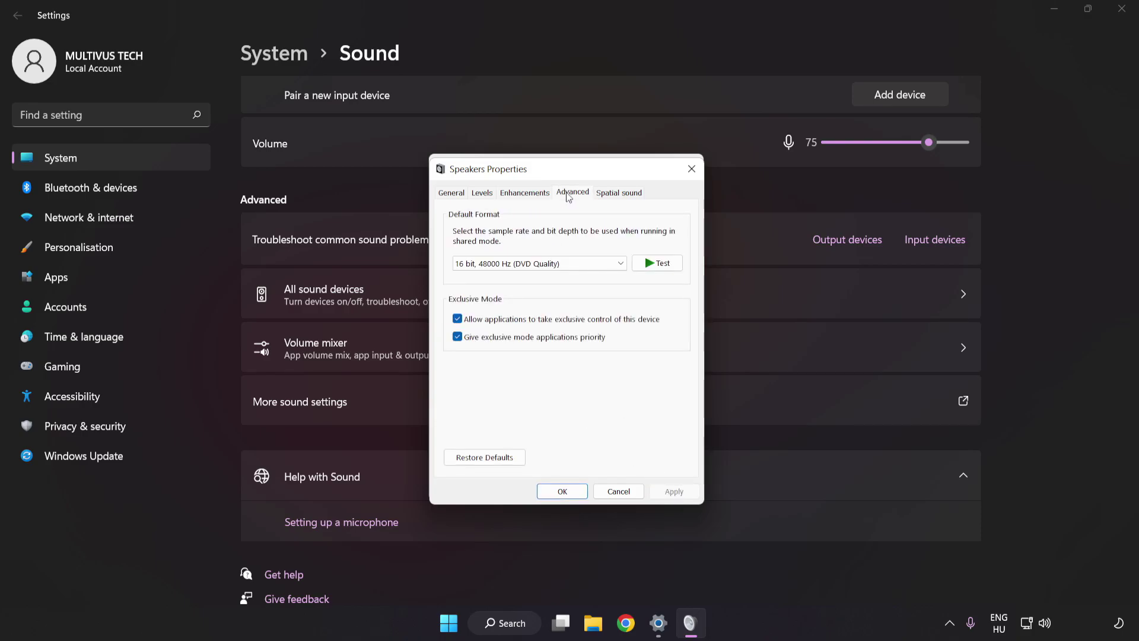
{"action": "left_click", "coordinate": [571, 265]}
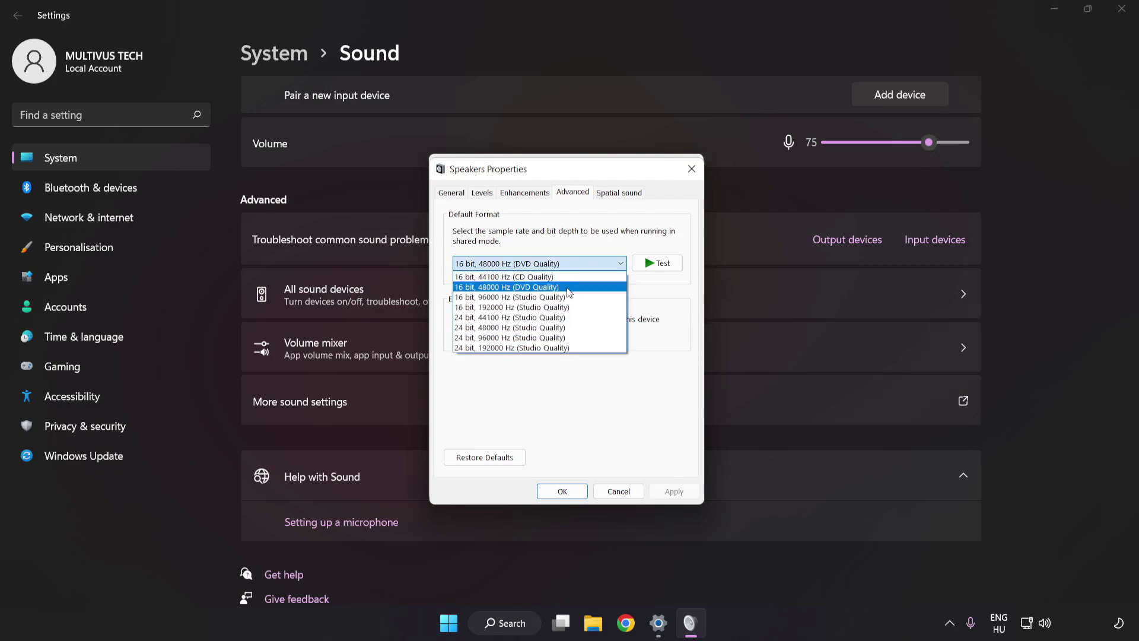
{"action": "left_click", "coordinate": [570, 287]}
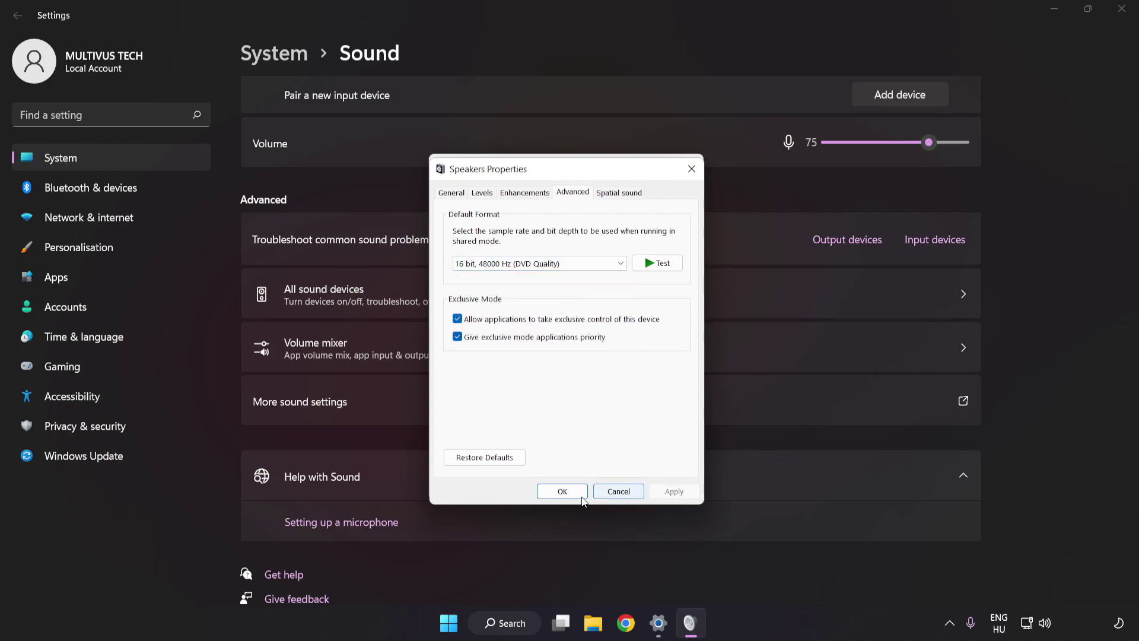
{"action": "left_click", "coordinate": [562, 491]}
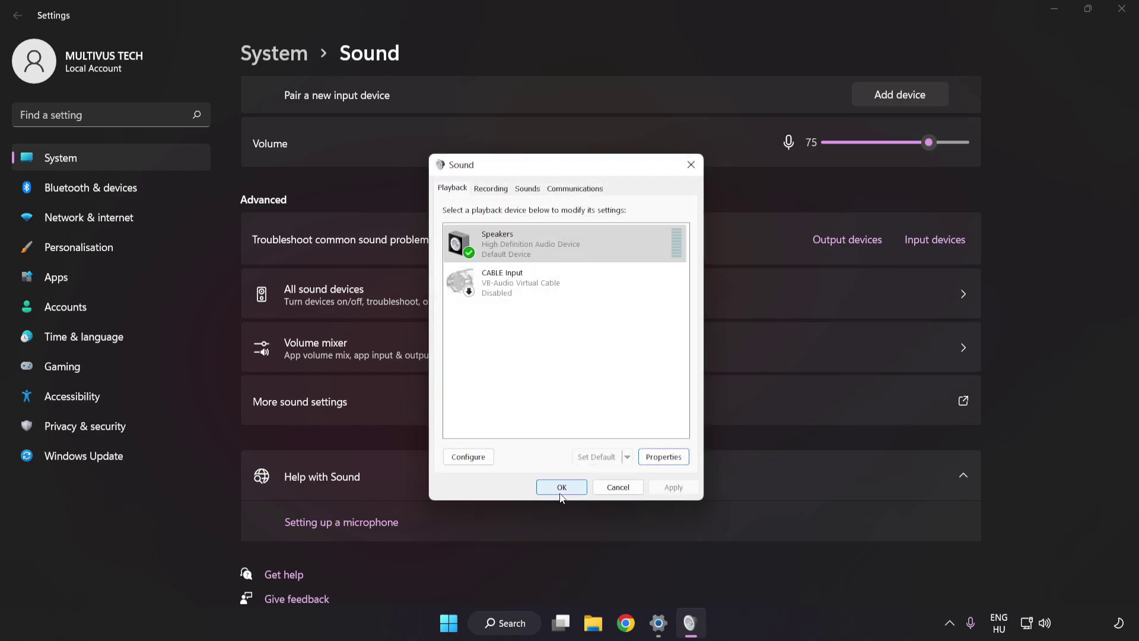
{"action": "left_click", "coordinate": [561, 490]}
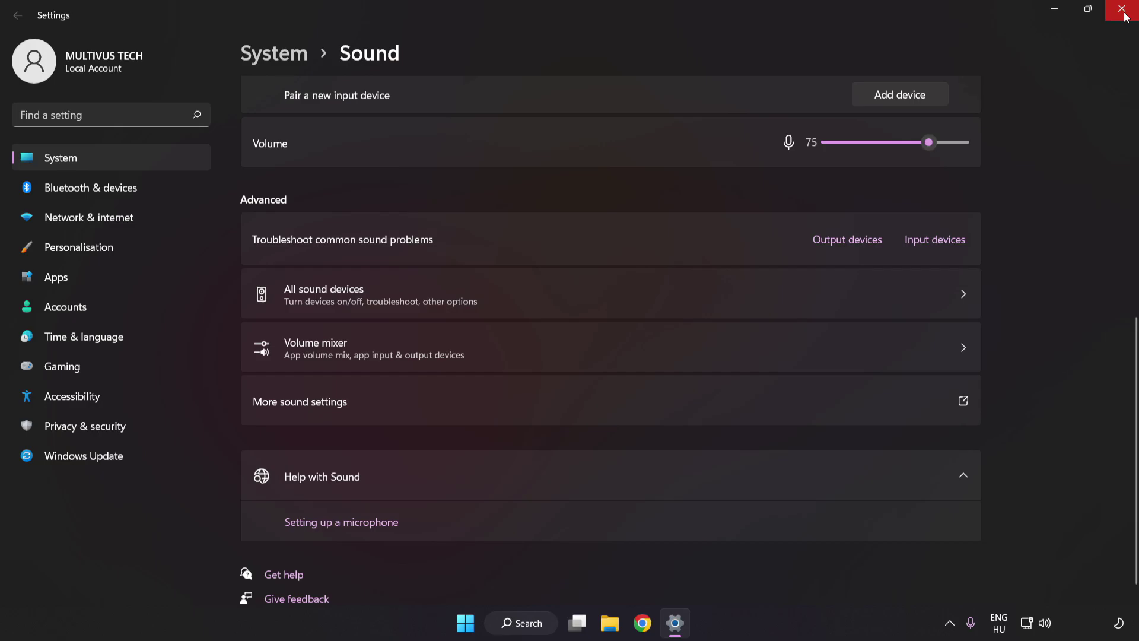
{"action": "left_click", "coordinate": [1122, 10]}
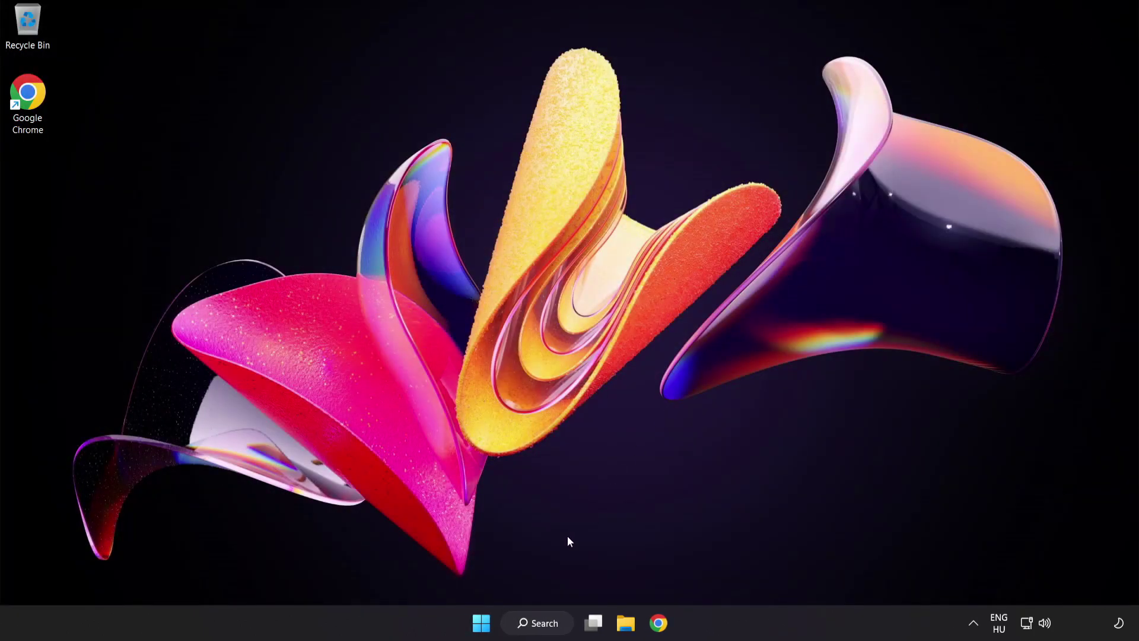
Search Windows for 'device manager'
{"action": "left_click", "coordinate": [480, 623]}
{"action": "left_click", "coordinate": [754, 572]}
{"action": "left_click", "coordinate": [544, 624]}
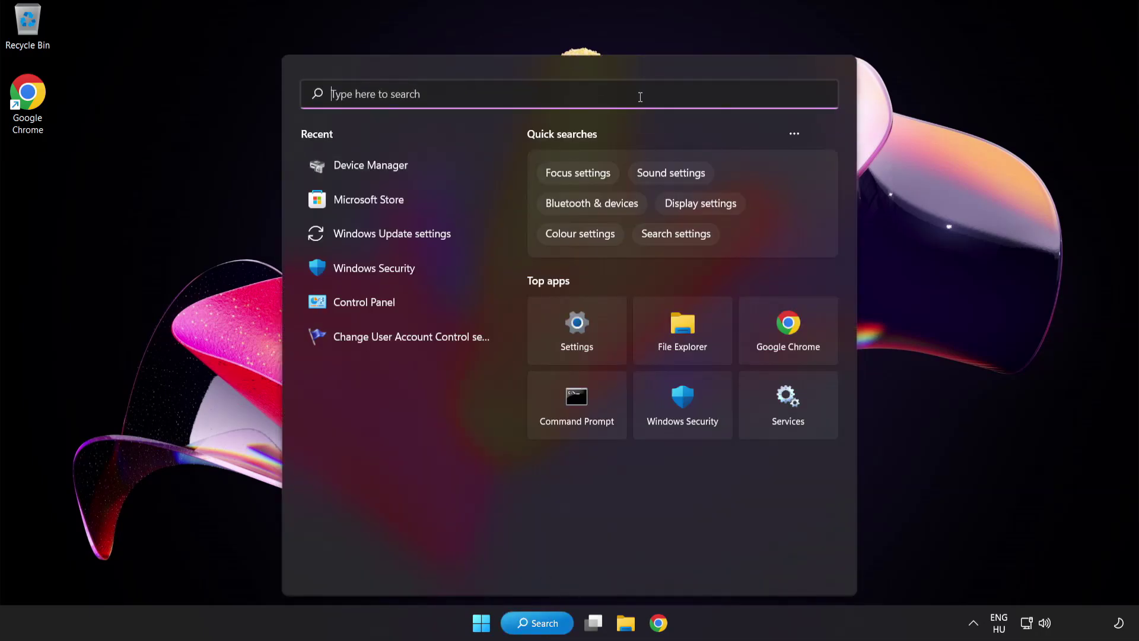
{"action": "type", "text": "device mana"}
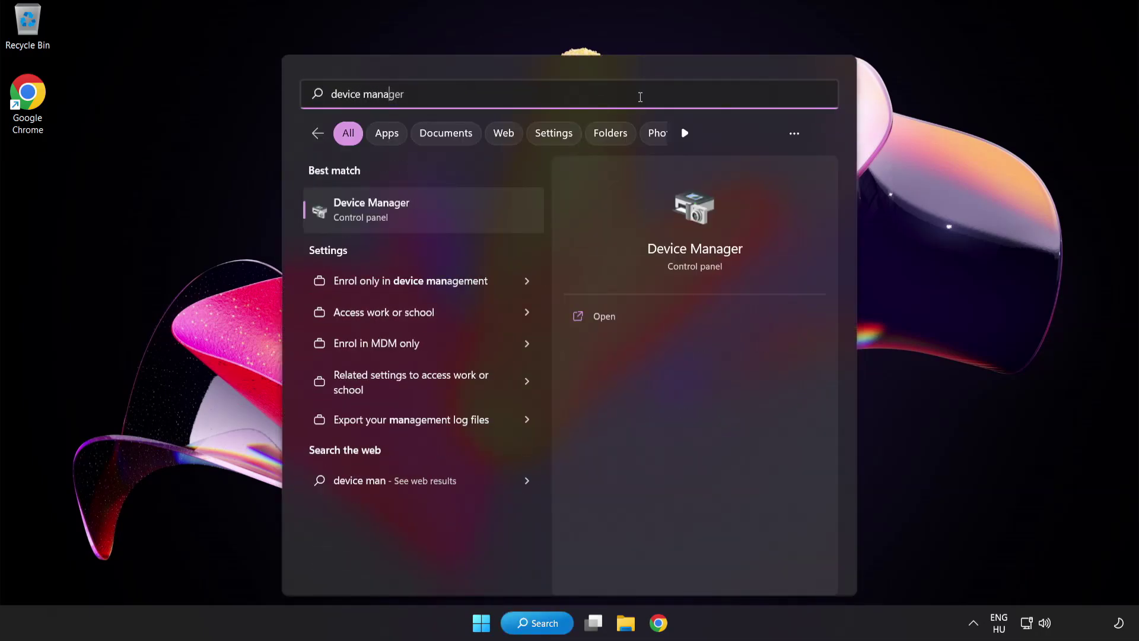
{"action": "type", "text": "ger"}
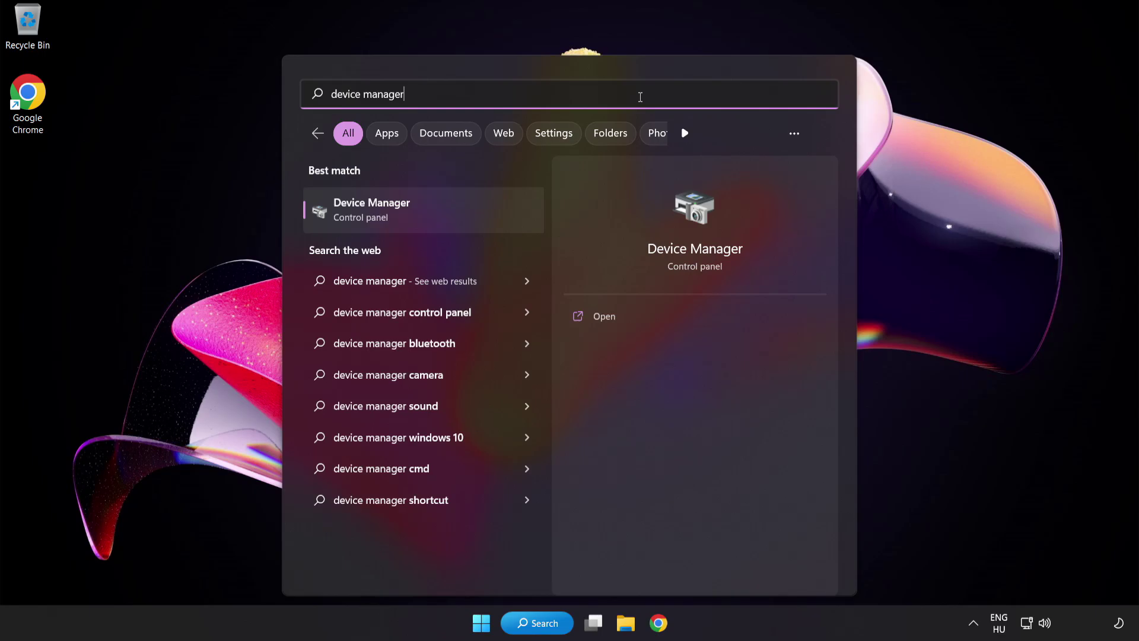
Launch Device Manager, centre it, and expand Sound, video and game controllers to High Definition Audio Device
{"action": "left_click", "coordinate": [442, 213]}
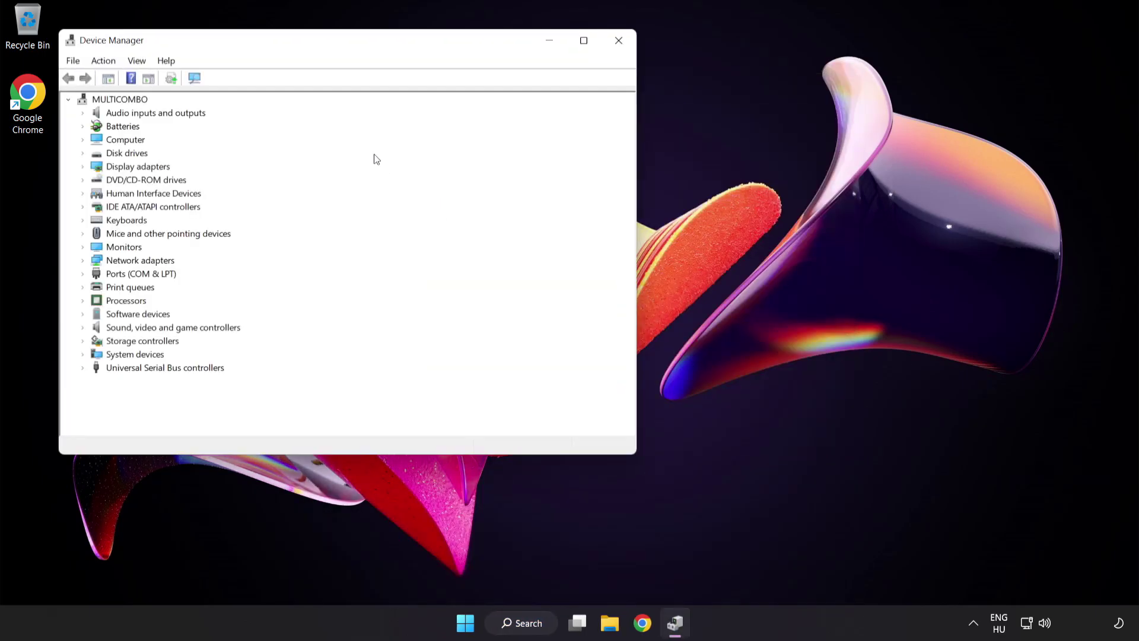
{"action": "left_click_drag", "start_coordinate": [332, 47], "coordinate": [542, 124]}
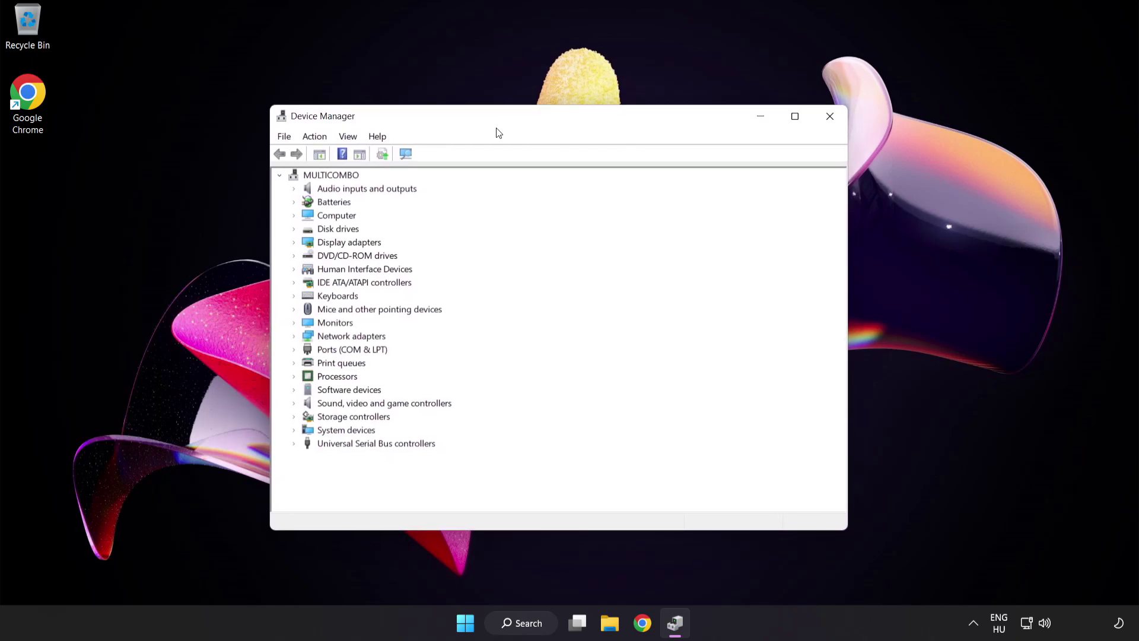
{"action": "left_click", "coordinate": [309, 404]}
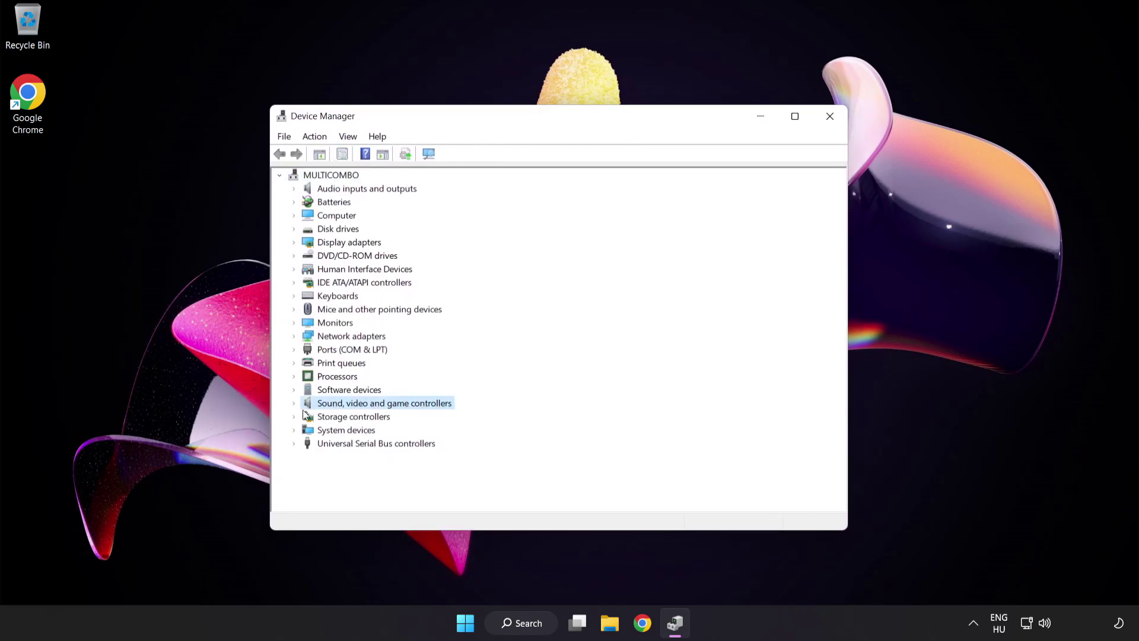
{"action": "left_click", "coordinate": [293, 404]}
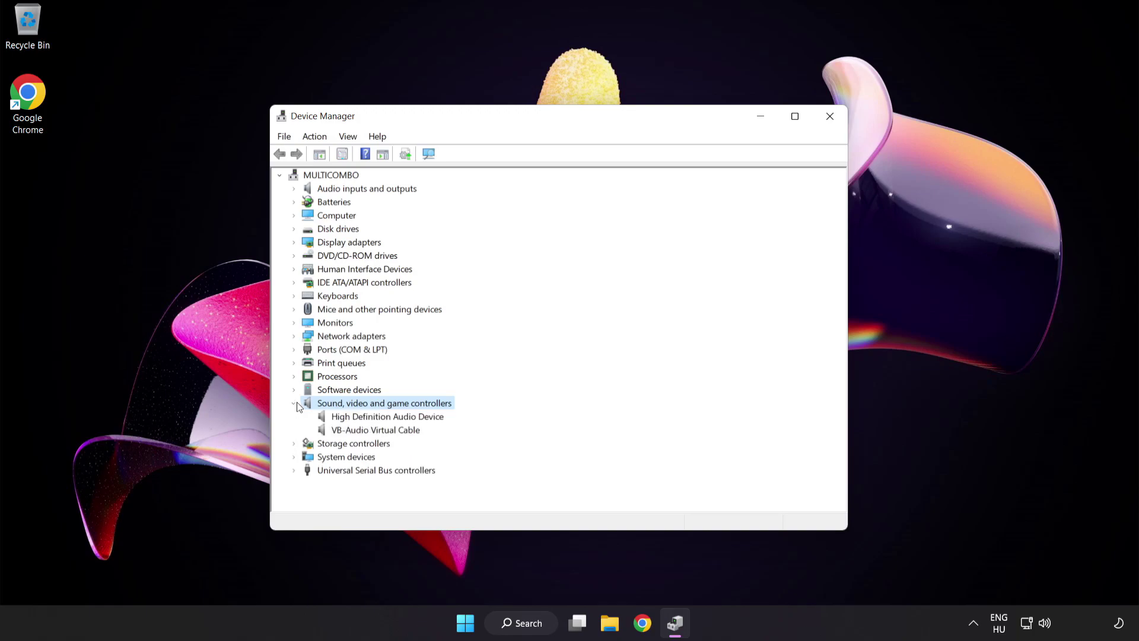
{"action": "left_click", "coordinate": [343, 416]}
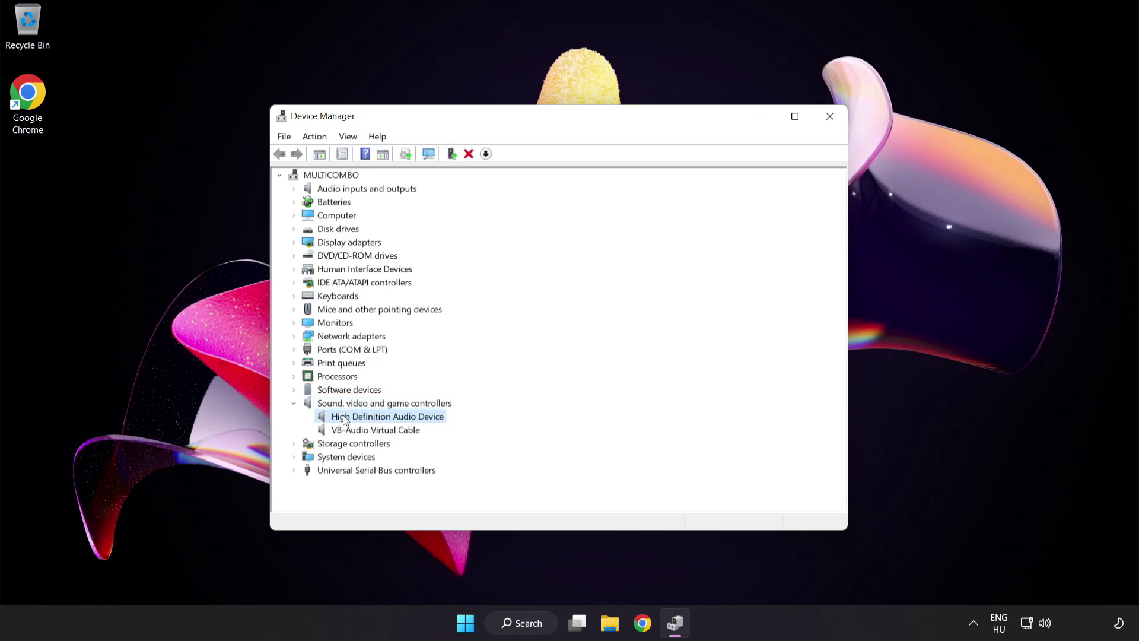
{"action": "right_click", "coordinate": [395, 418]}
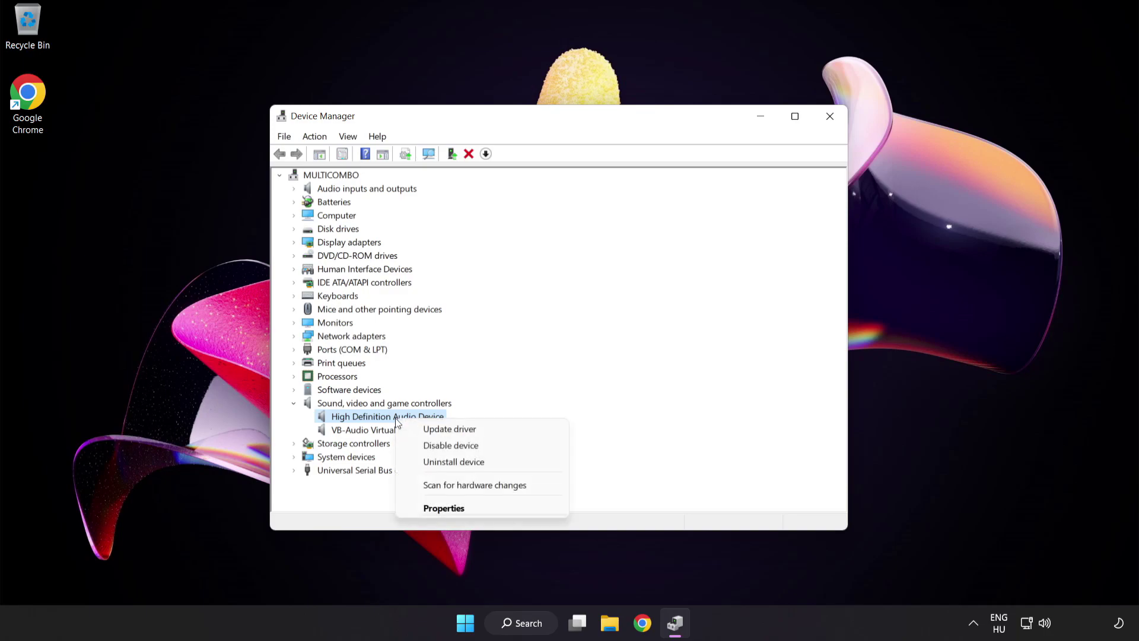
Reinstall the High Definition Audio Device driver by picking it from the compatible driver list
{"action": "left_click", "coordinate": [487, 436]}
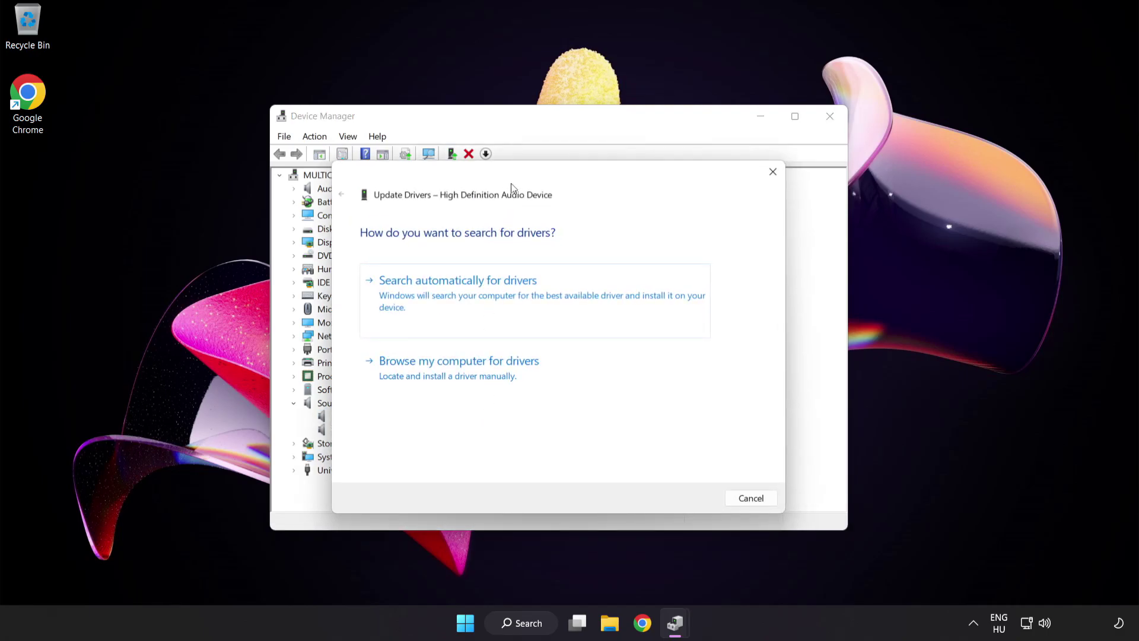
{"action": "left_click_drag", "start_coordinate": [515, 182], "coordinate": [539, 162]}
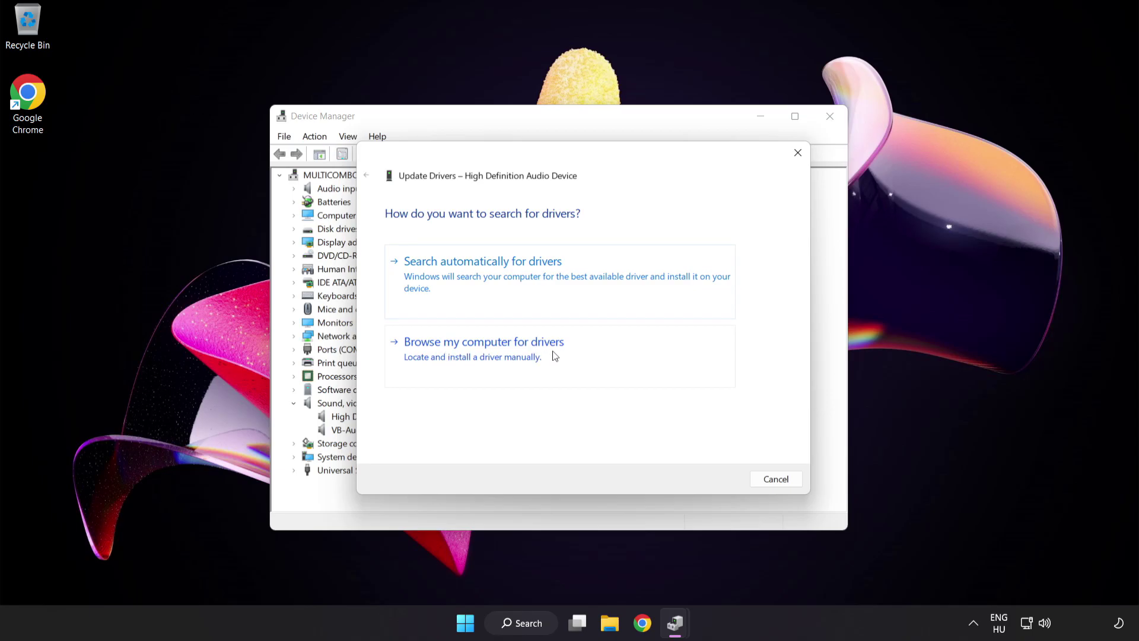
{"action": "left_click", "coordinate": [514, 362]}
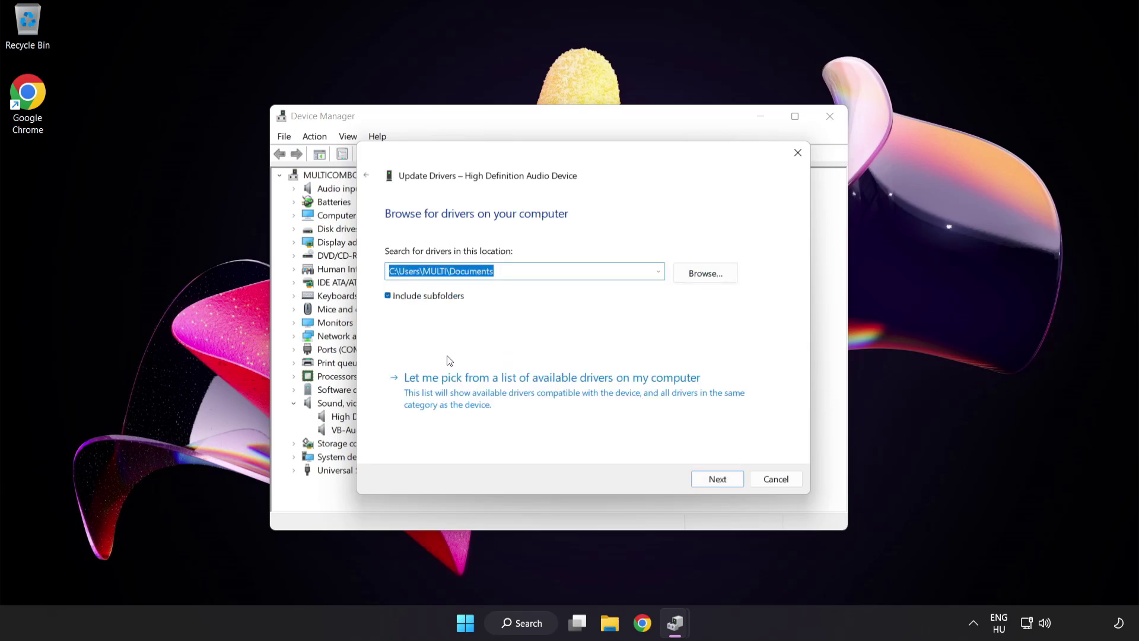
{"action": "left_click", "coordinate": [502, 401]}
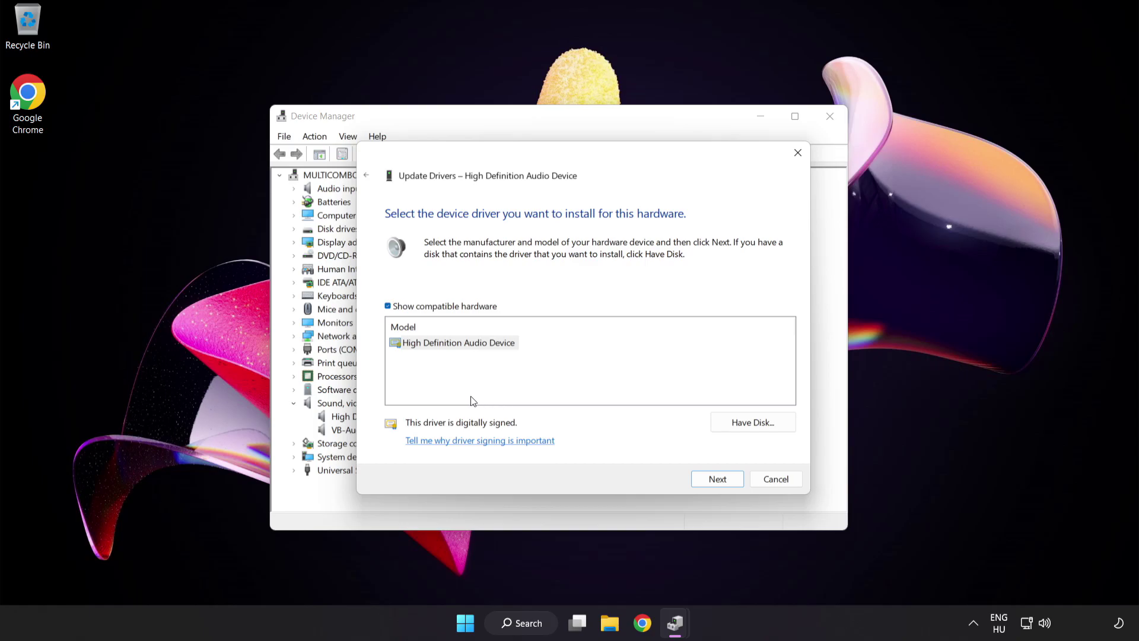
{"action": "left_click", "coordinate": [415, 346]}
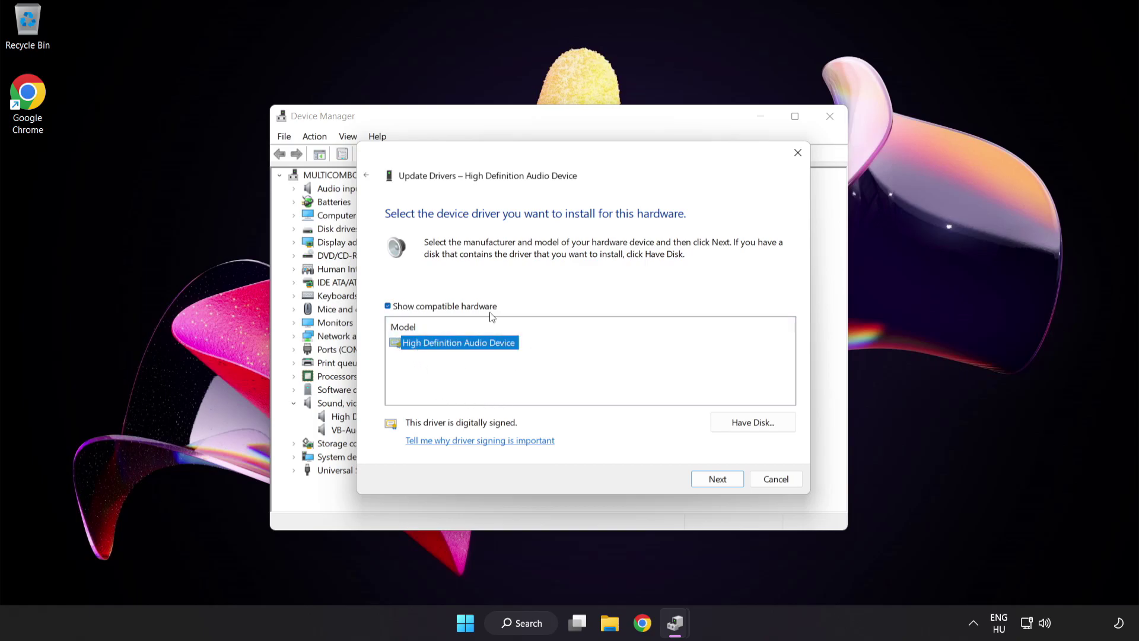
{"action": "left_click", "coordinate": [725, 481]}
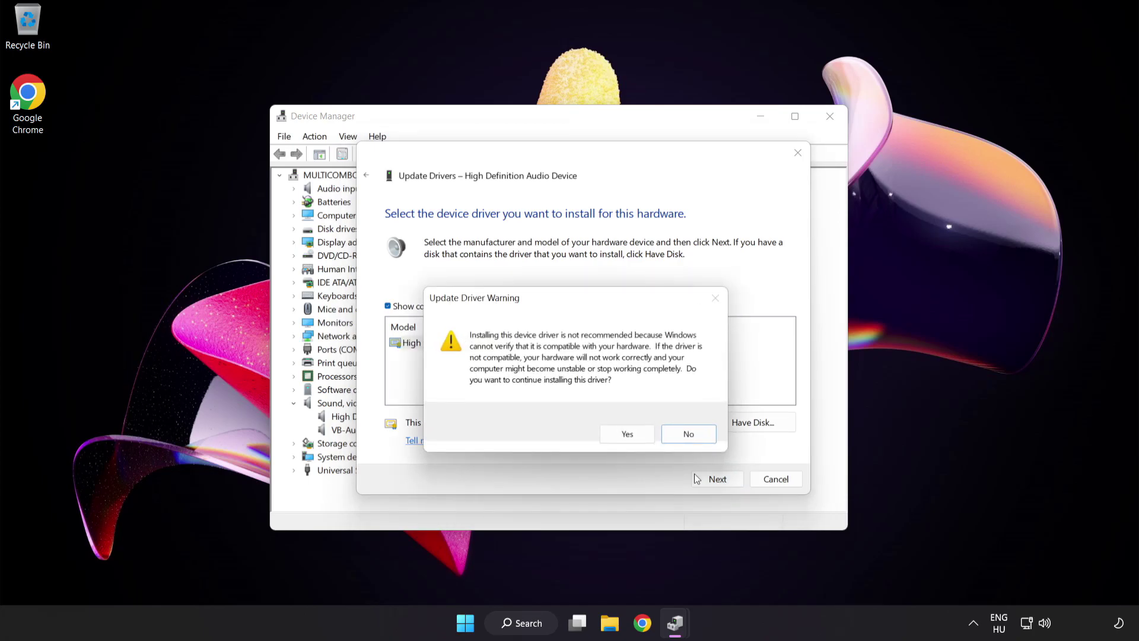
{"action": "left_click", "coordinate": [628, 435]}
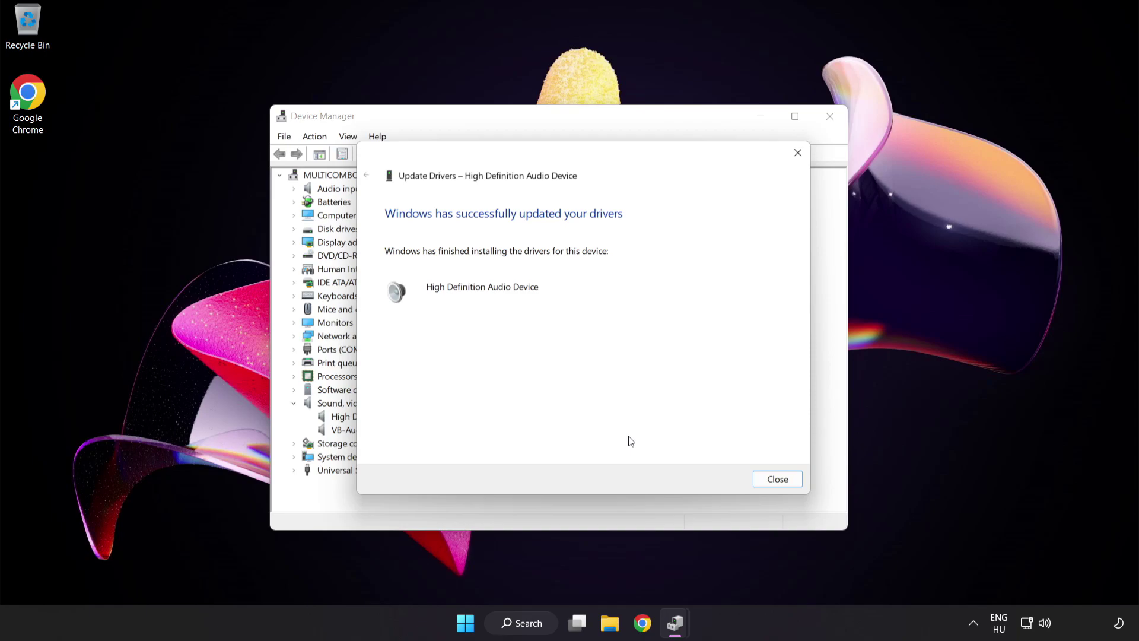
{"action": "left_click", "coordinate": [783, 482]}
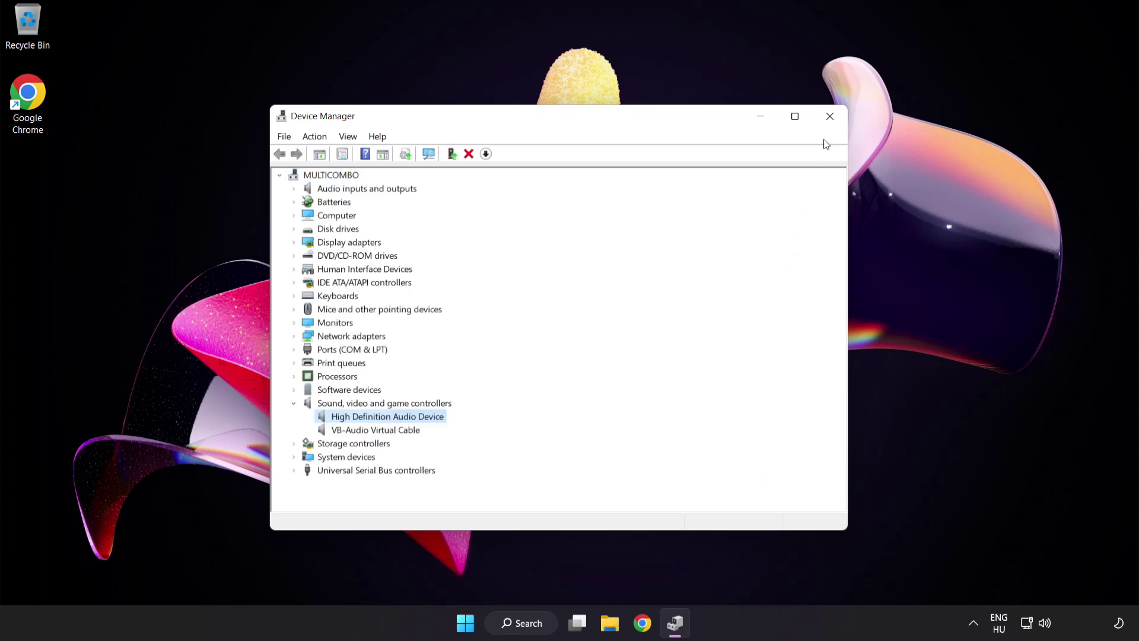
Close Device Manager, then bring up the Start menu's power options before returning to the desktop
{"action": "left_click", "coordinate": [830, 116]}
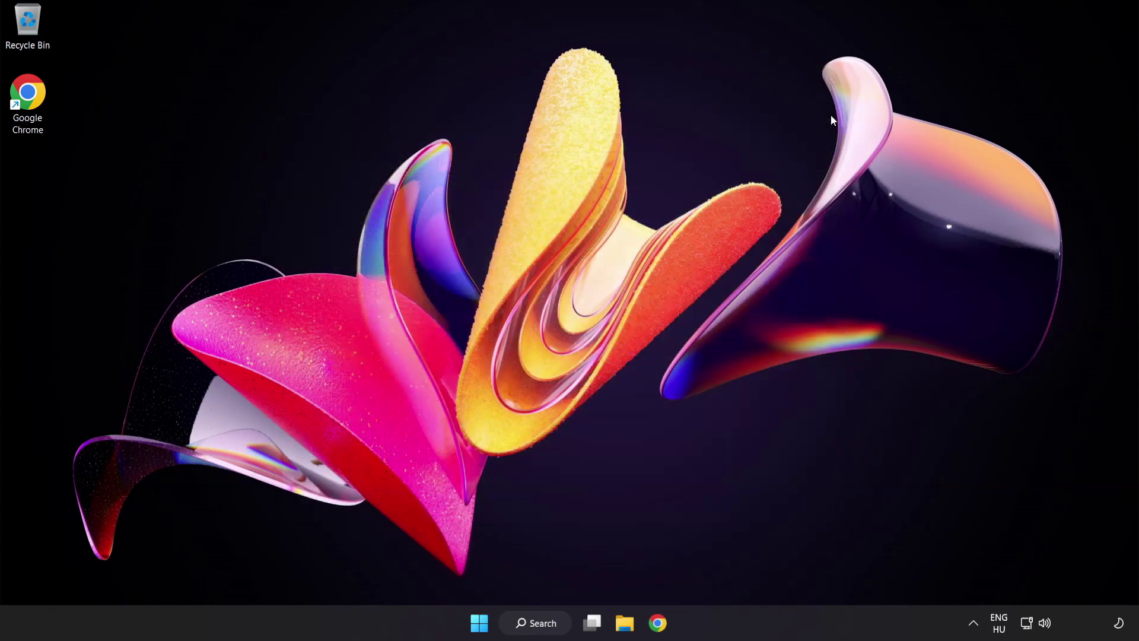
{"action": "left_click", "coordinate": [482, 622]}
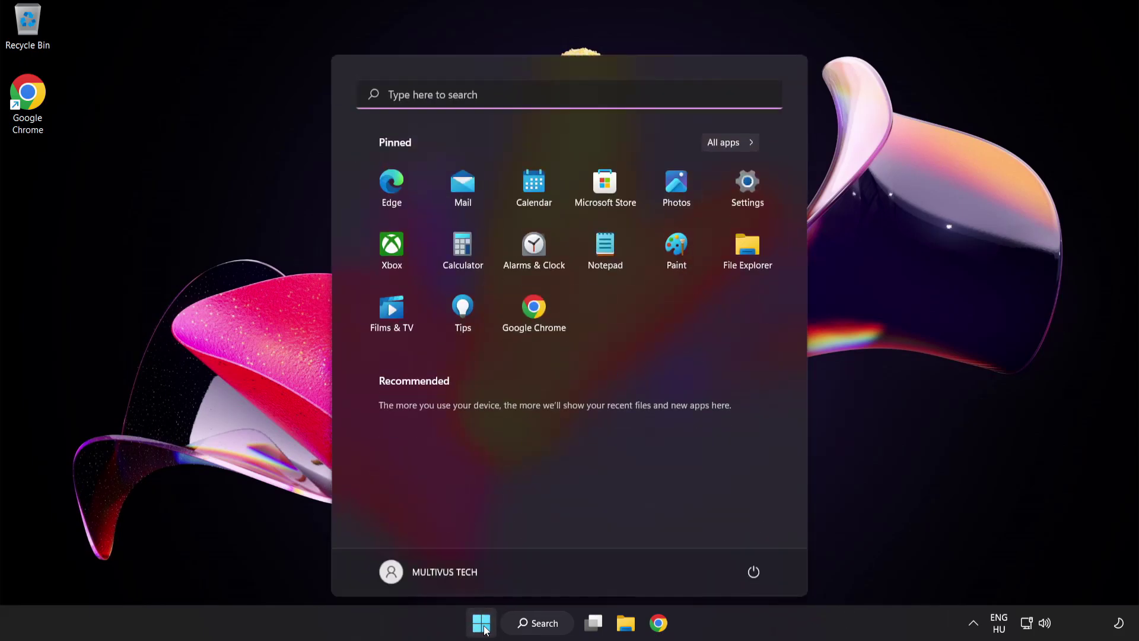
{"action": "left_click", "coordinate": [765, 572]}
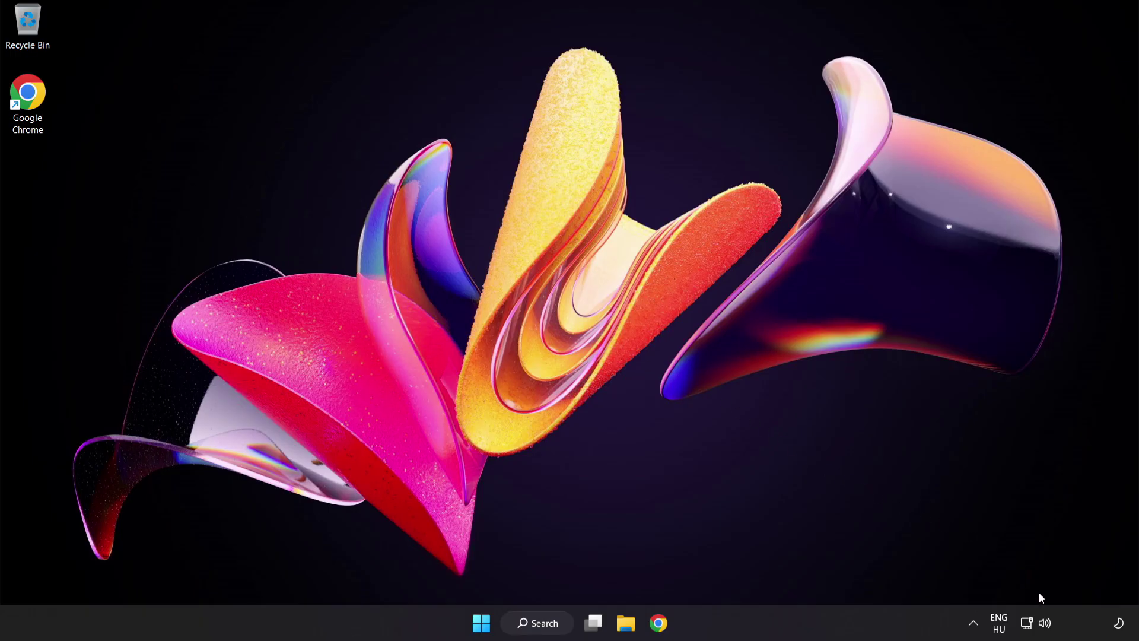
Run Troubleshoot sound problems from the taskbar speaker icon's context menu
{"action": "right_click", "coordinate": [1046, 624]}
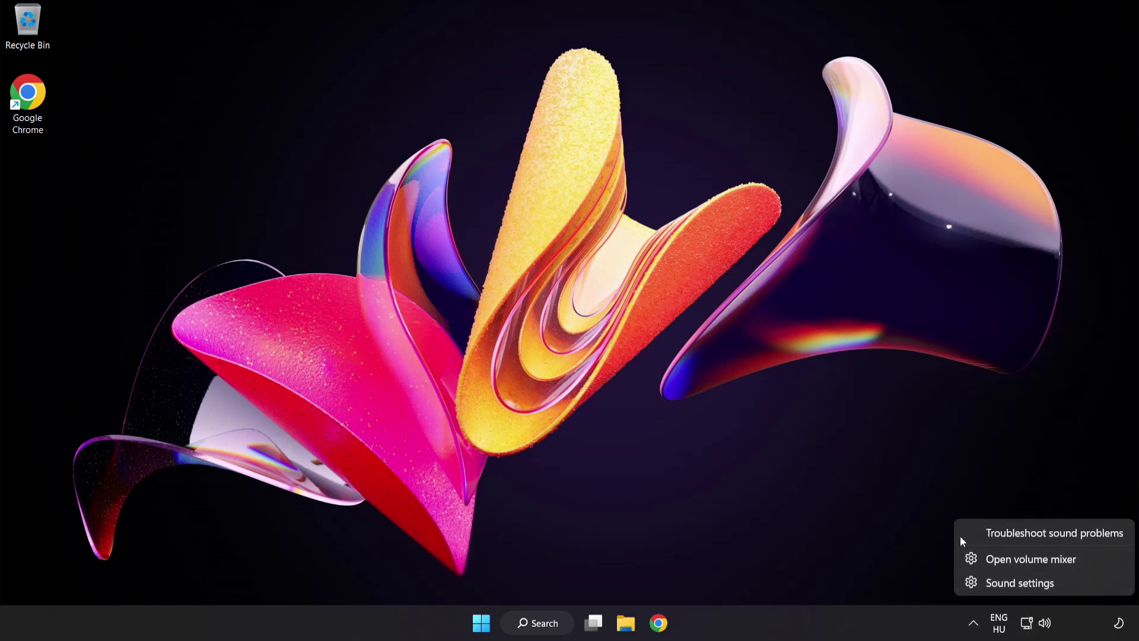
{"action": "left_click", "coordinate": [1061, 533]}
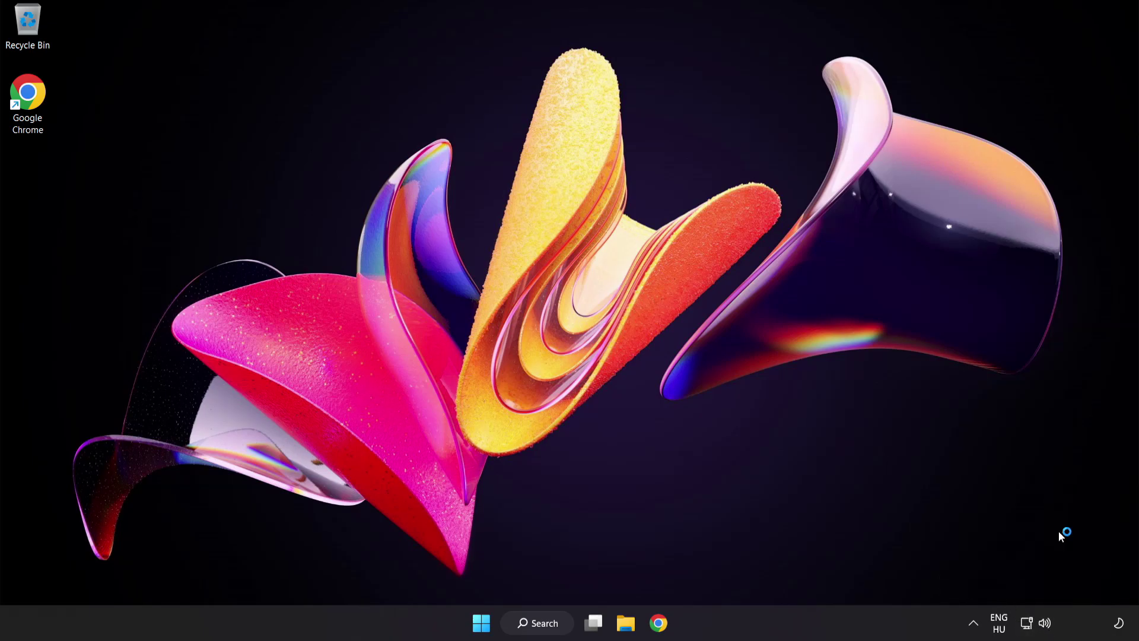